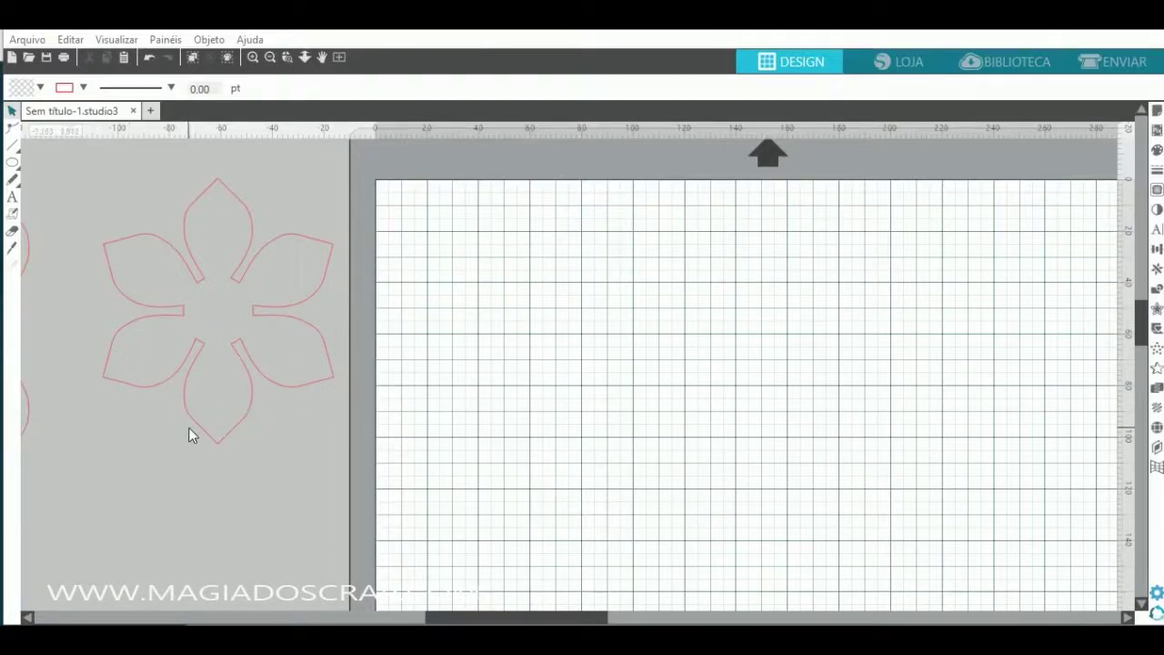
# - Using grid snapping in the page grid settings, draw an ellipse about 3 cm wide and 4 cm high on the page
pyautogui.click(1158, 116)
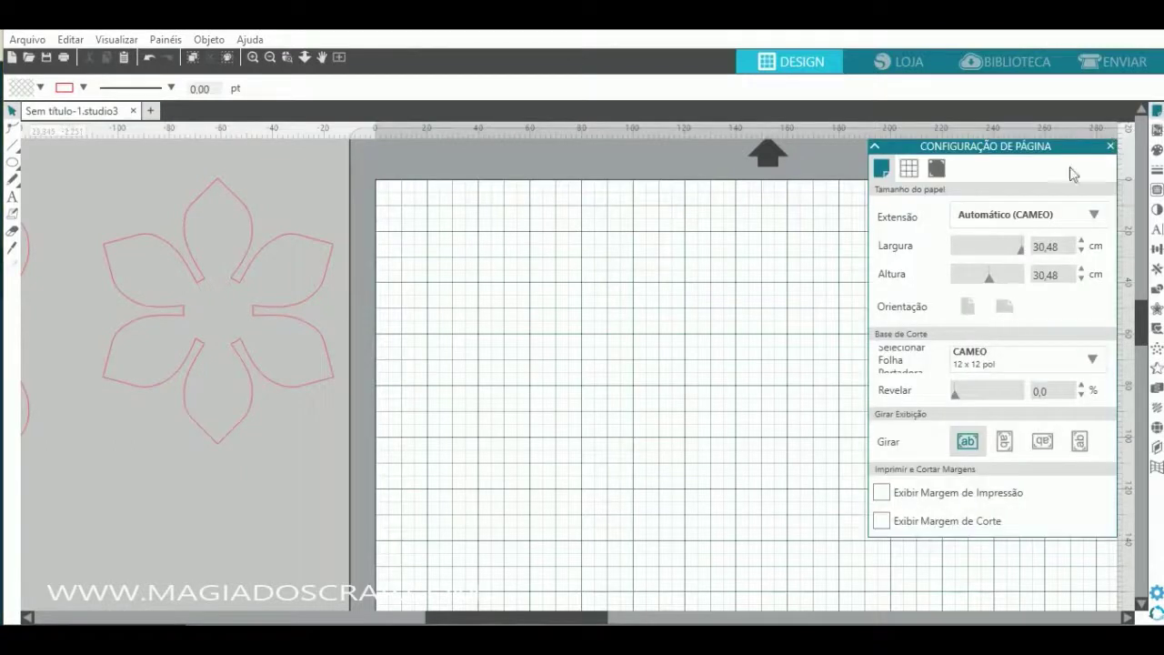
pyautogui.click(909, 169)
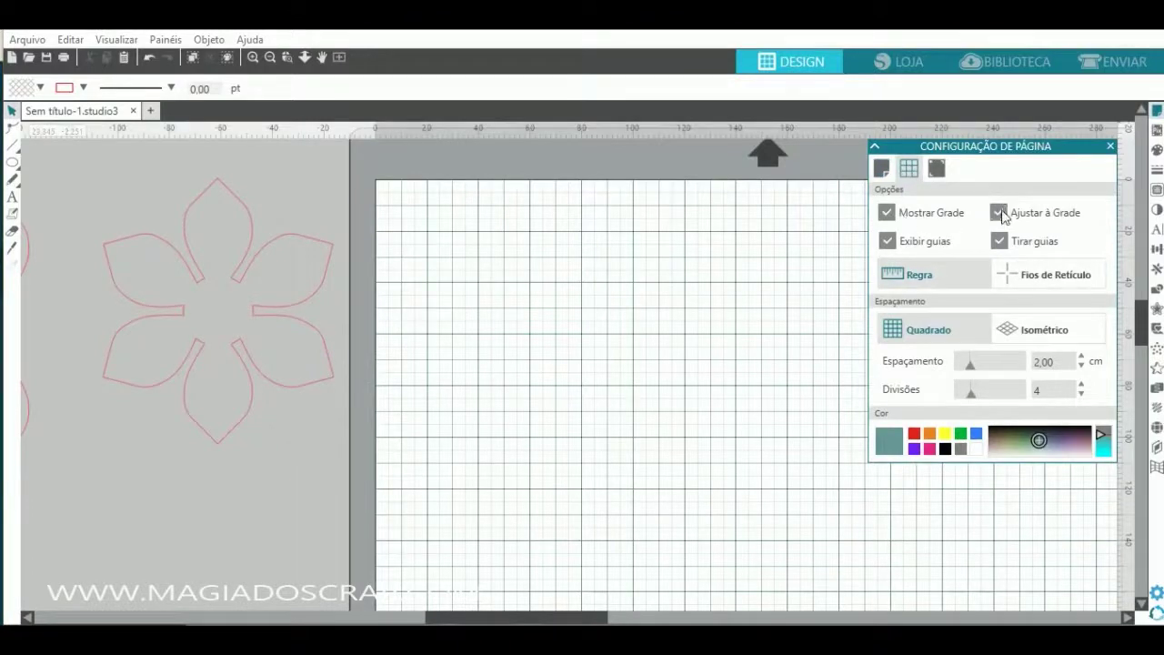
pyautogui.moveTo(13, 168)
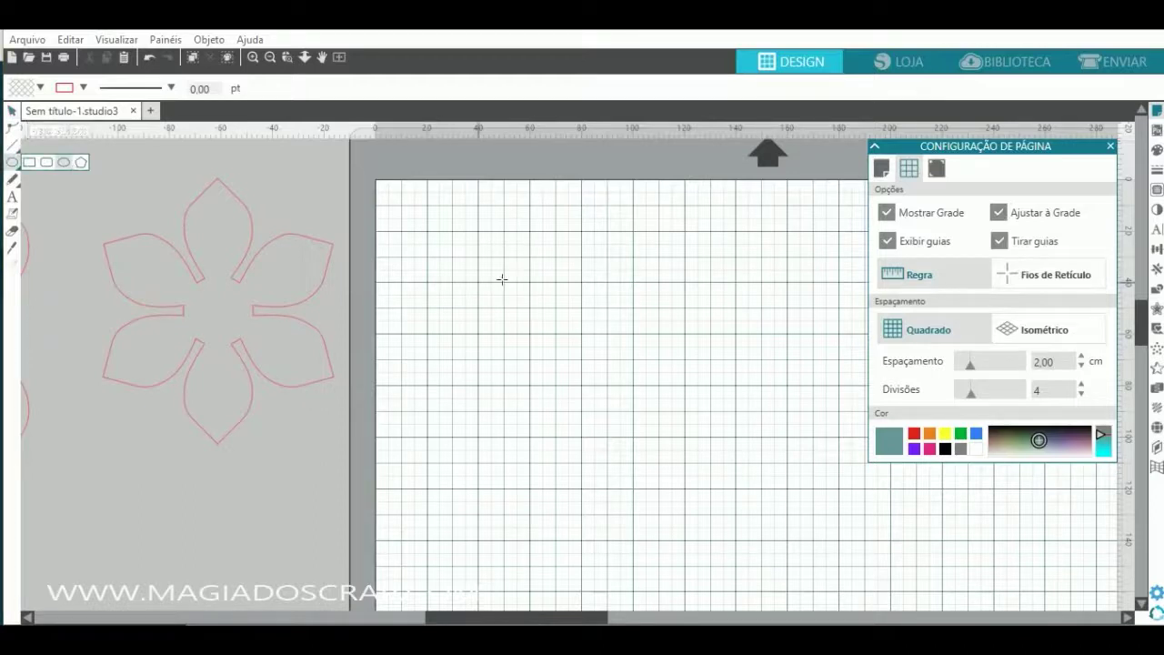
pyautogui.moveTo(505, 259); pyautogui.dragTo(590, 367)
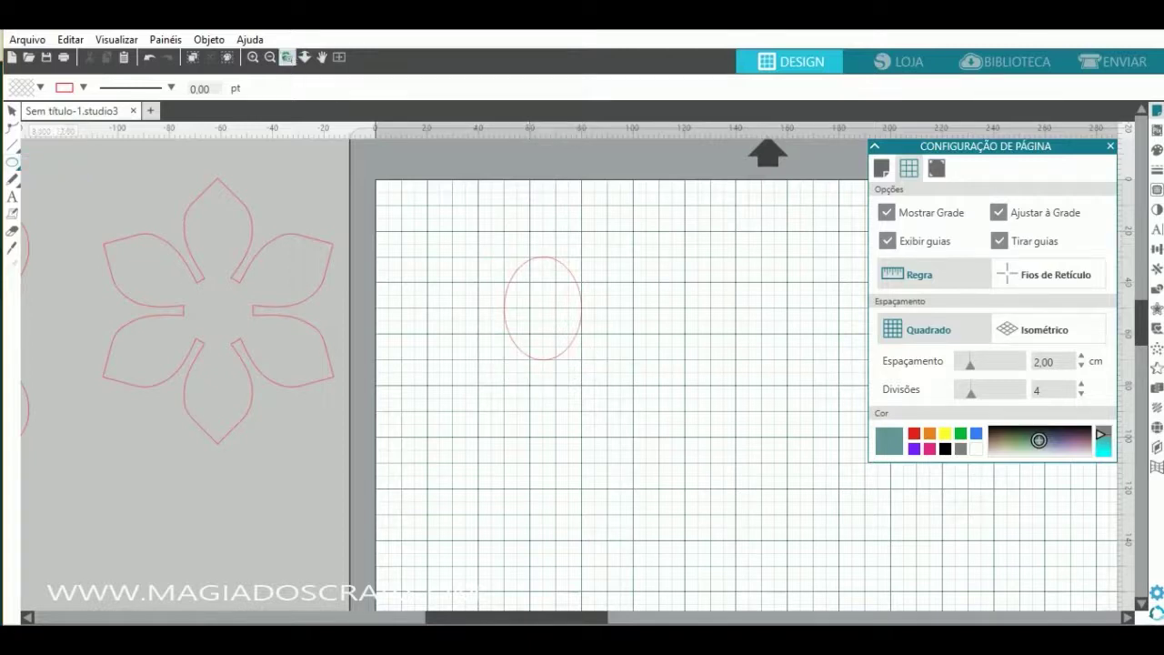
# - Add a point on each upper side of the ellipse and move them inward to 55 mm and 75 mm across
pyautogui.click(545, 305)
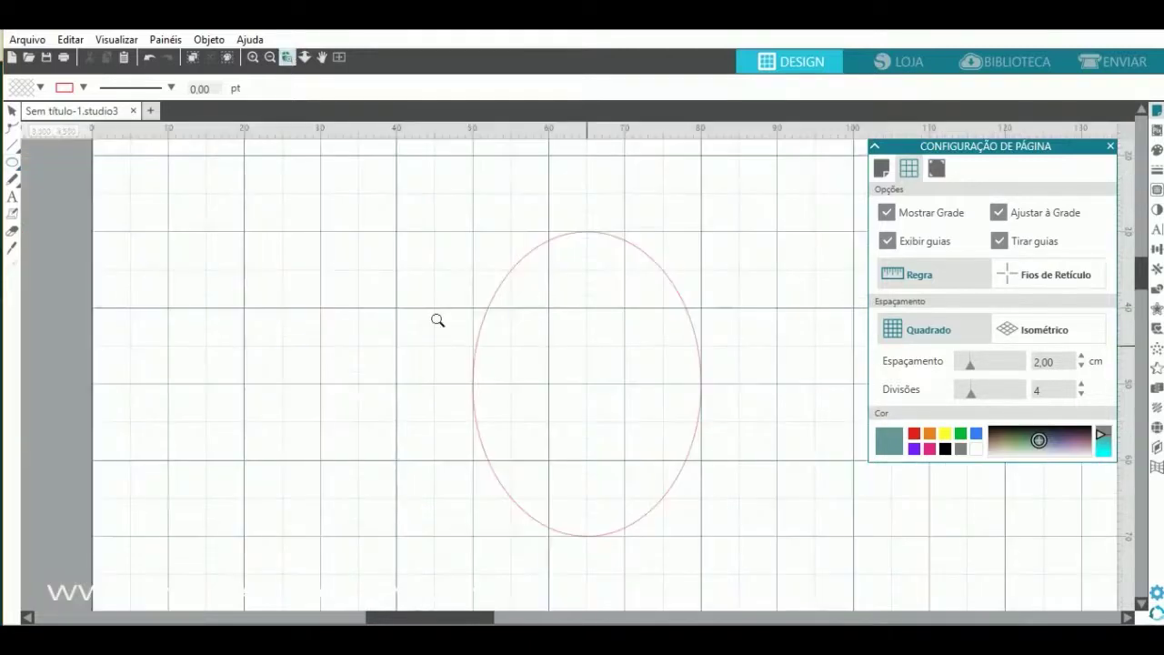
pyautogui.click(12, 128)
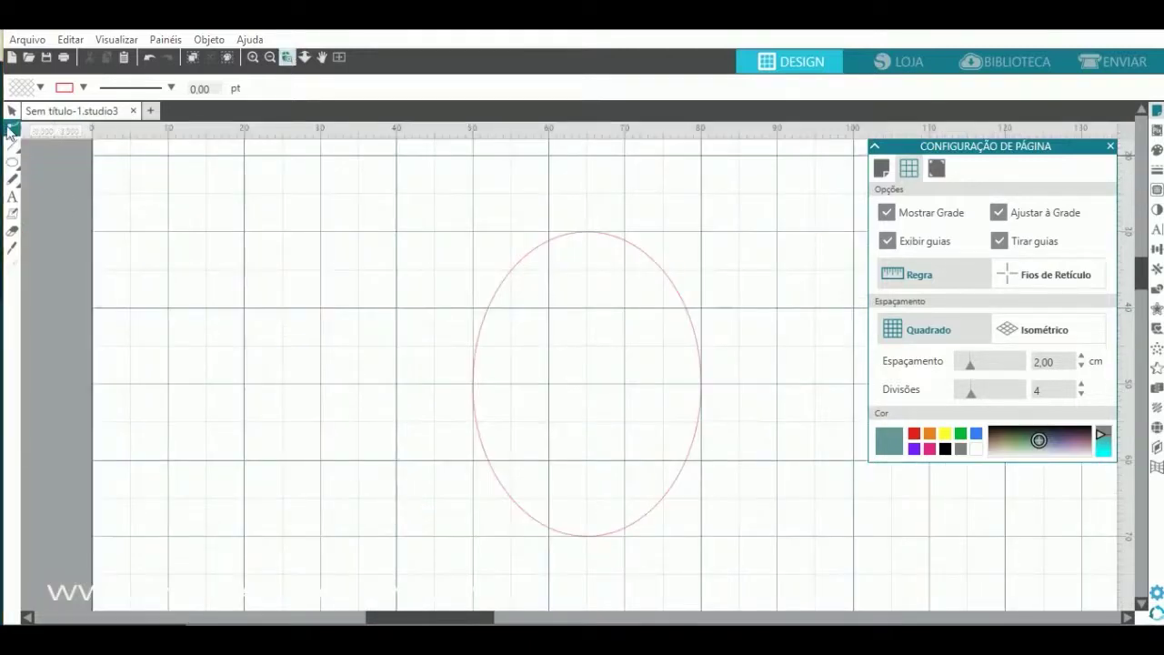
pyautogui.click(503, 295)
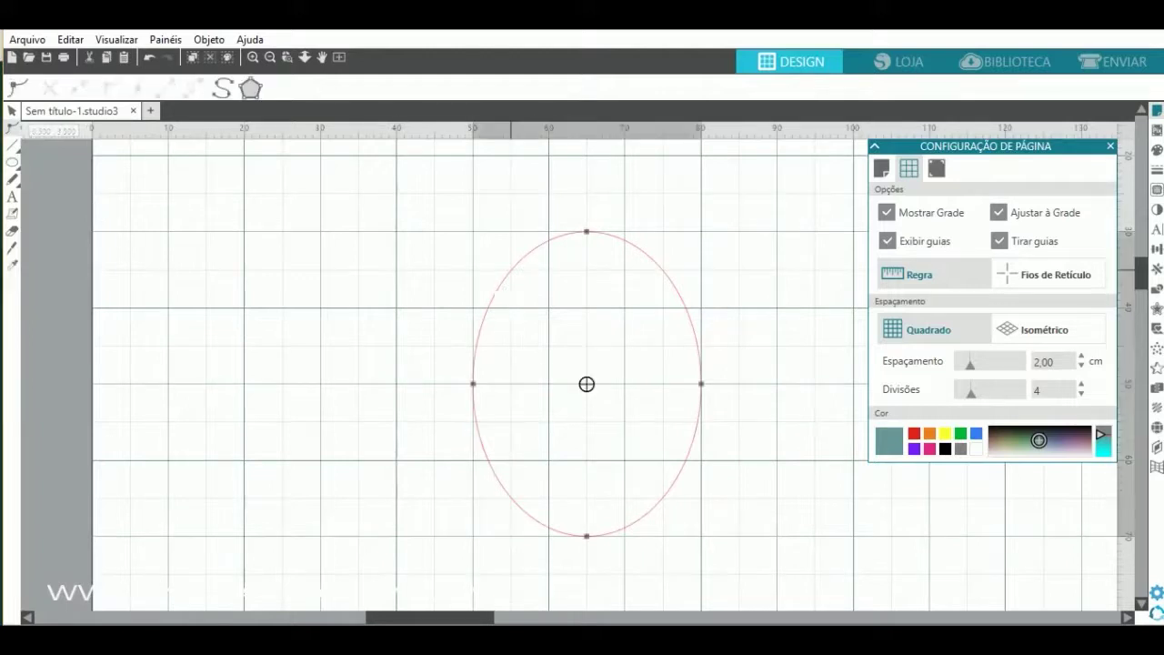
pyautogui.click(490, 311)
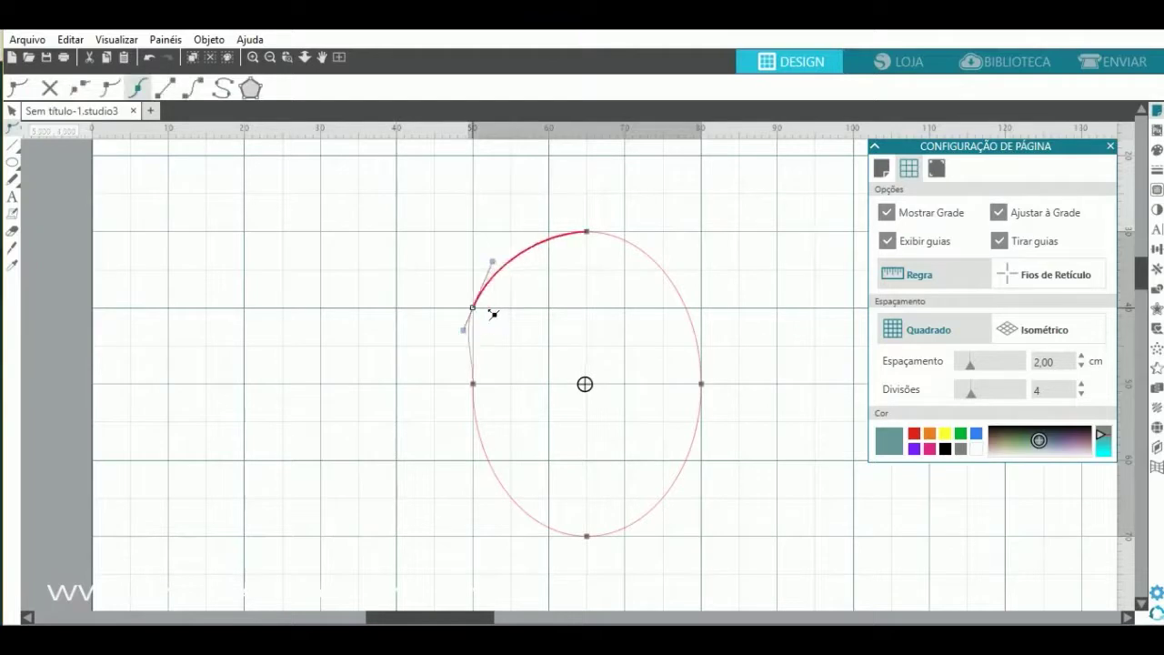
pyautogui.moveTo(503, 323); pyautogui.dragTo(507, 326)
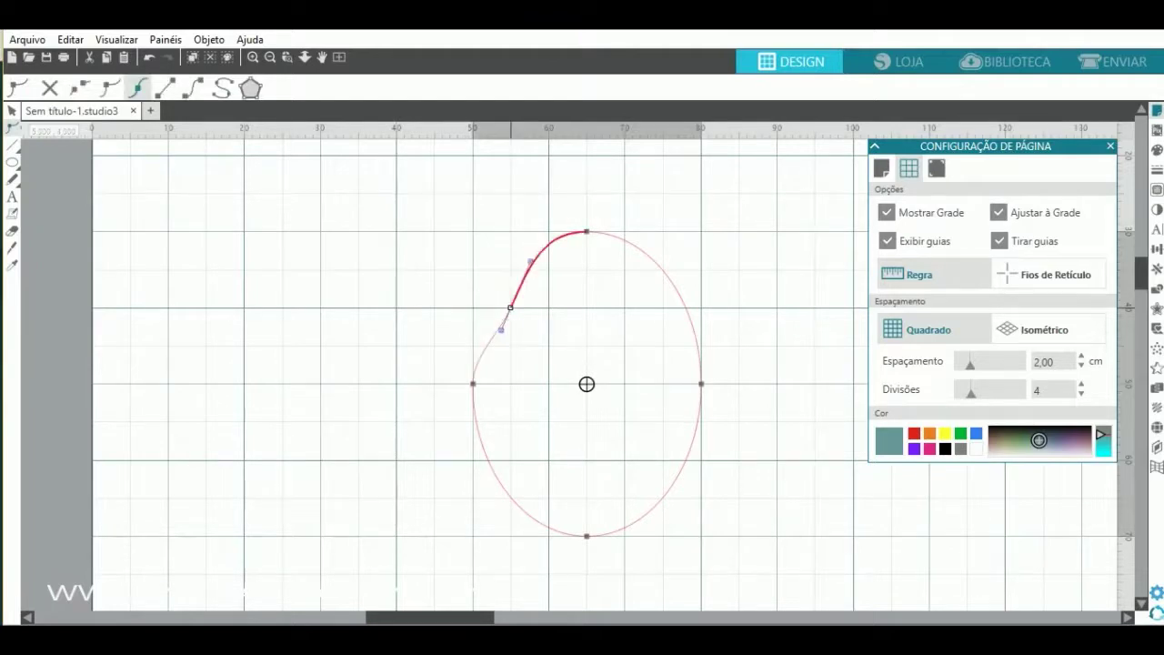
pyautogui.click(690, 313)
pyautogui.moveTo(682, 318); pyautogui.dragTo(676, 319)
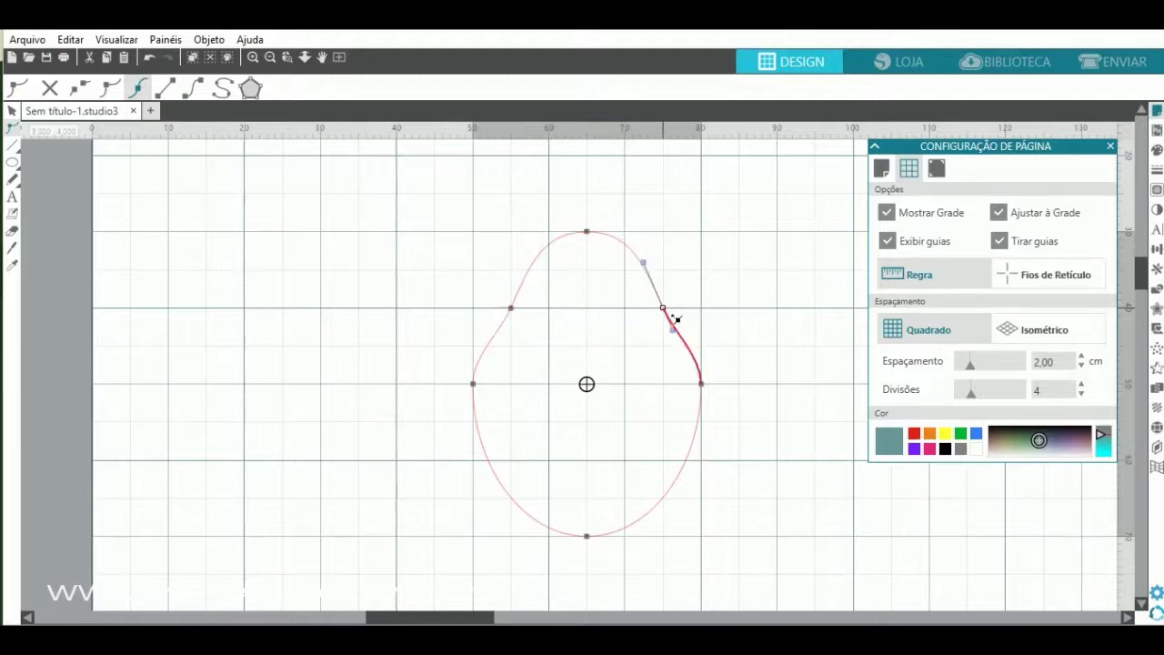
# - Flatten the two segments between the top point and the upper side points into straight lines to form a pointed tip
pyautogui.click(588, 234)
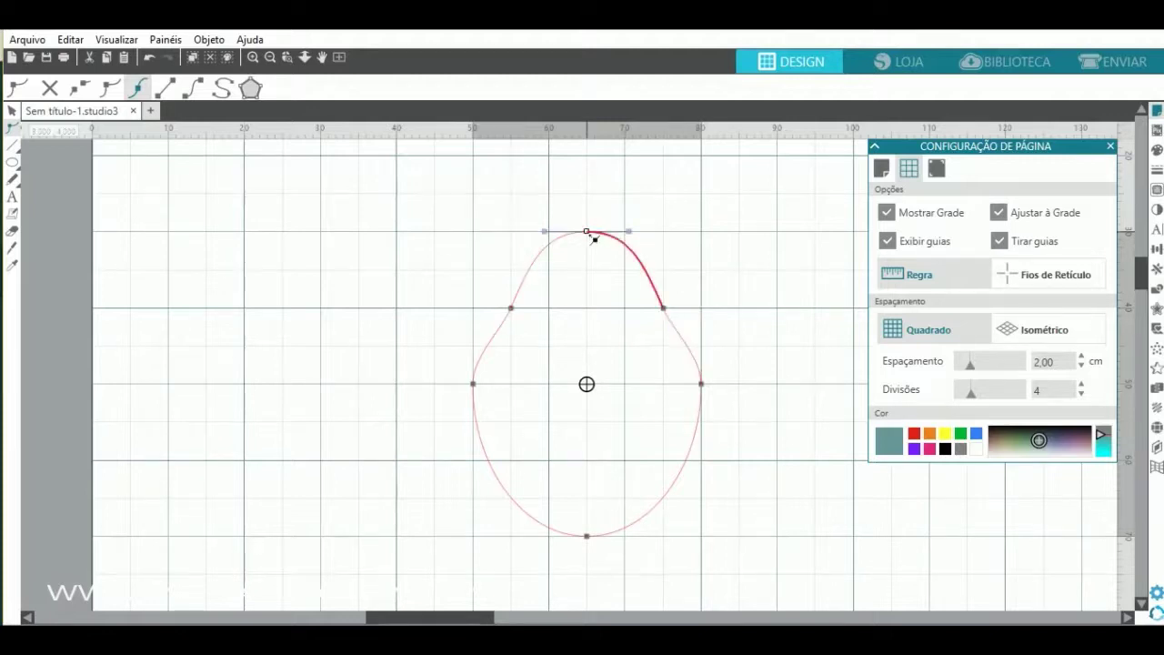
pyautogui.click(165, 91)
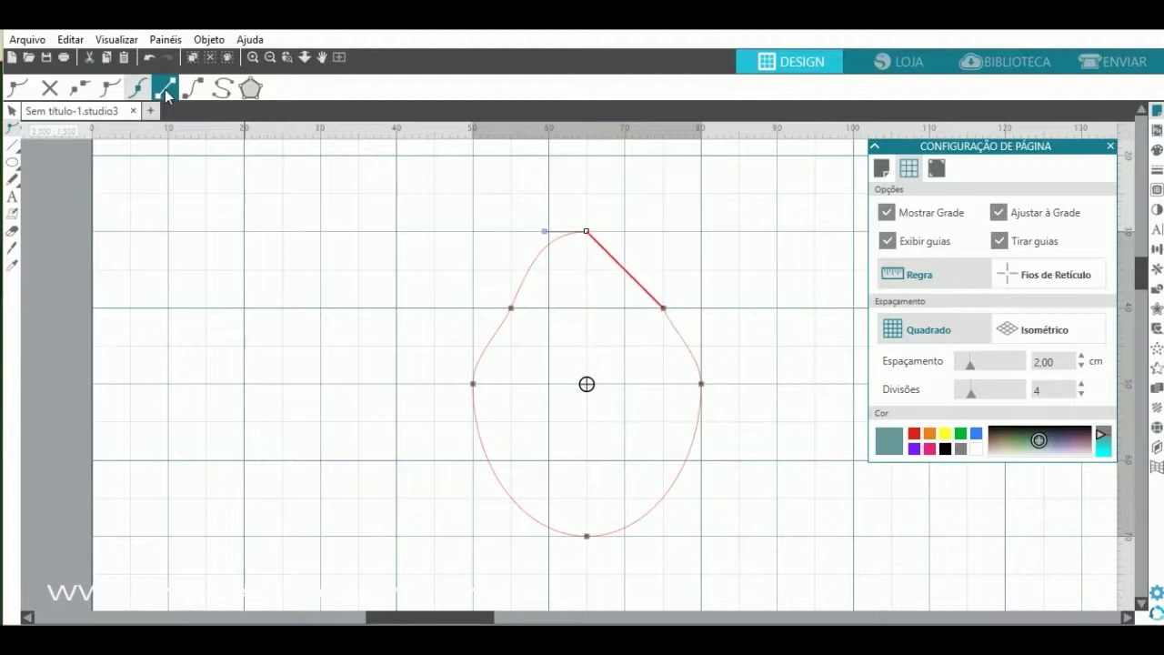
pyautogui.click(512, 309)
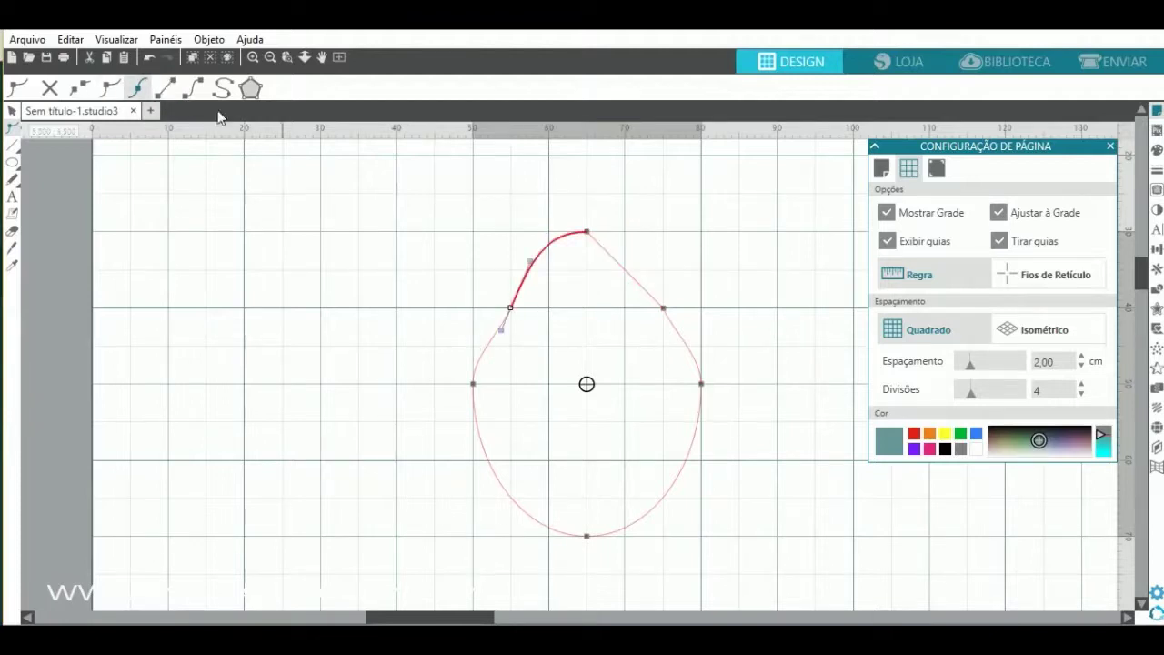
pyautogui.click(166, 91)
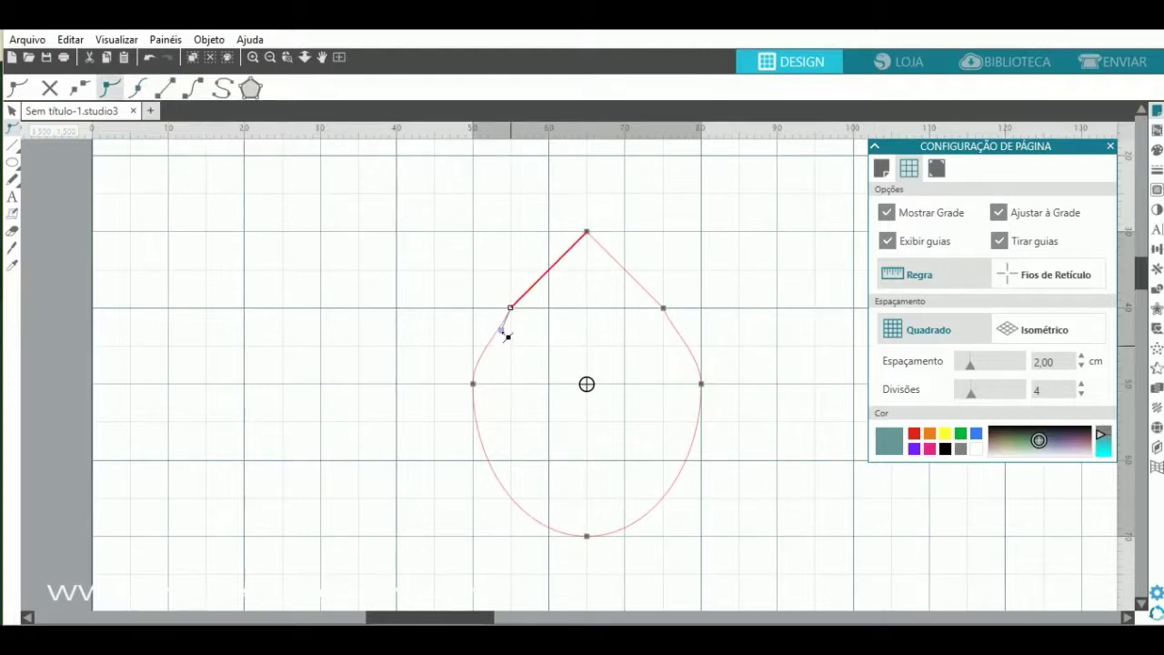
# - Turn off grid snapping and move the shape's widest side points slightly inward by equal amounts
pyautogui.moveTo(501, 330); pyautogui.dragTo(503, 335)
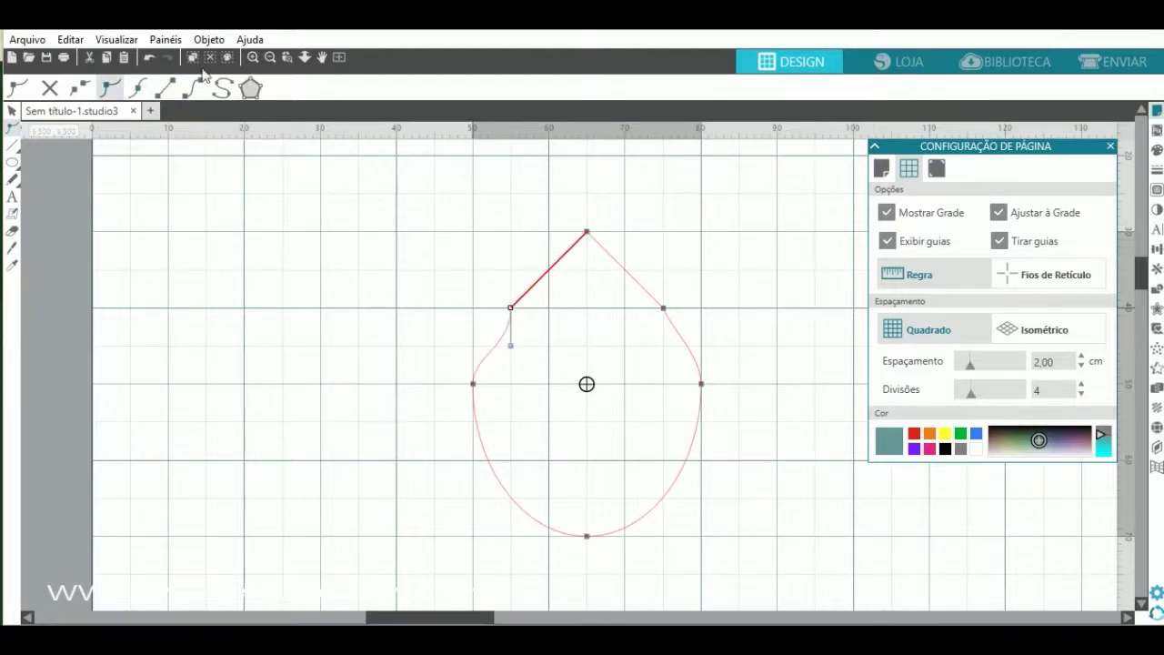
pyautogui.click(149, 57)
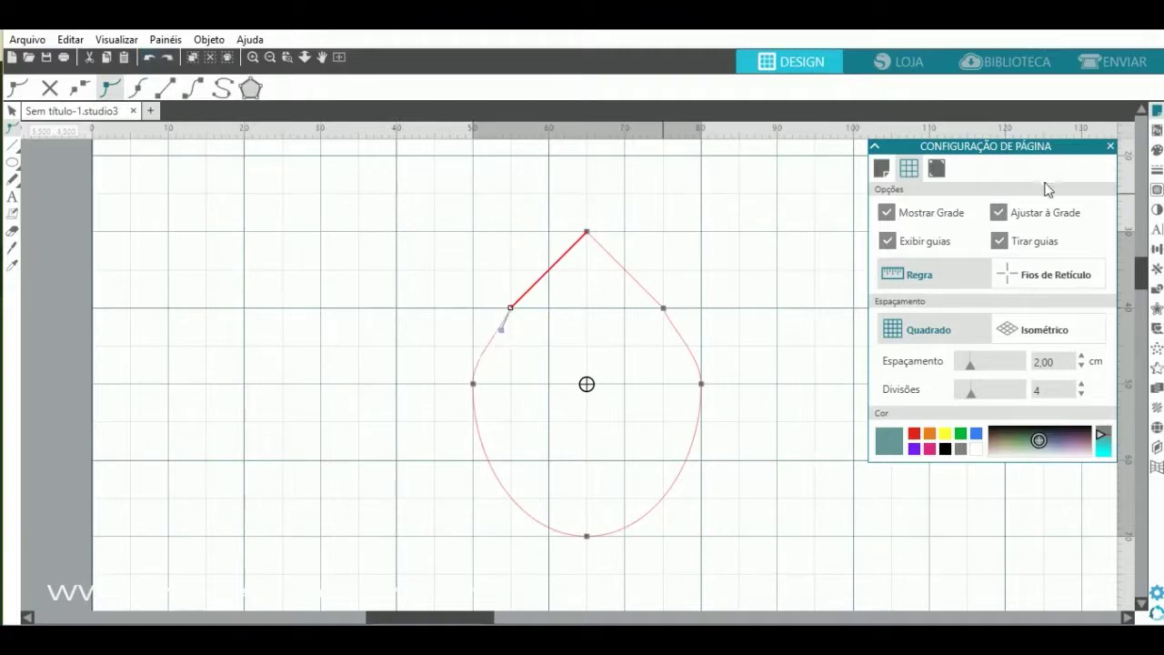
pyautogui.click(999, 212)
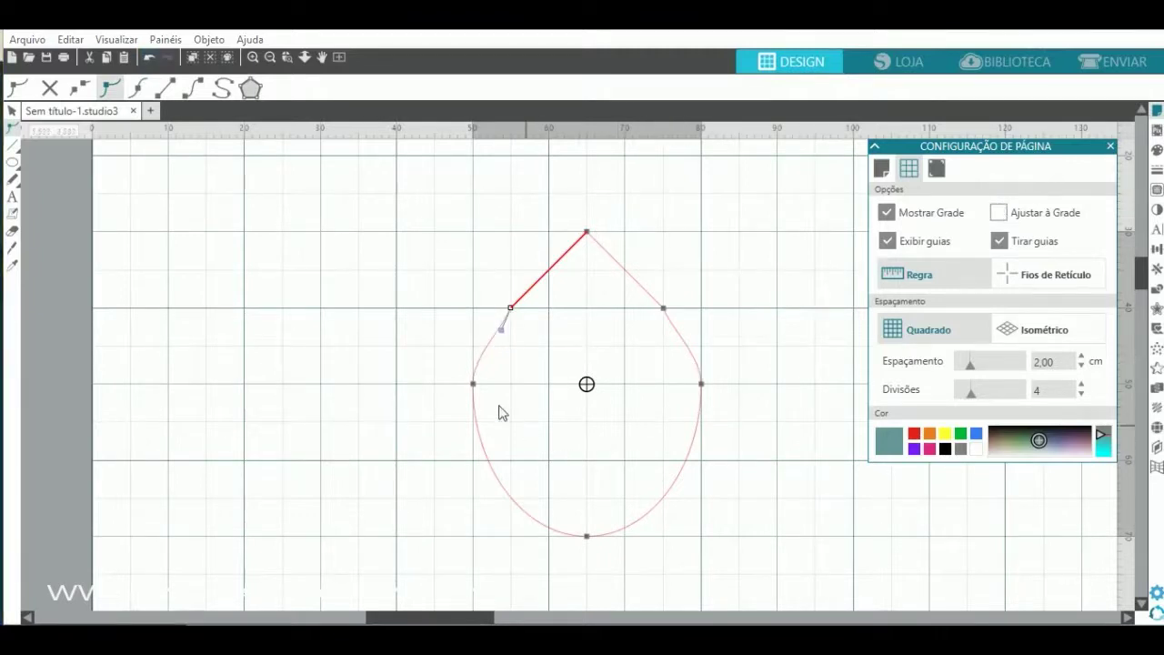
pyautogui.click(475, 384)
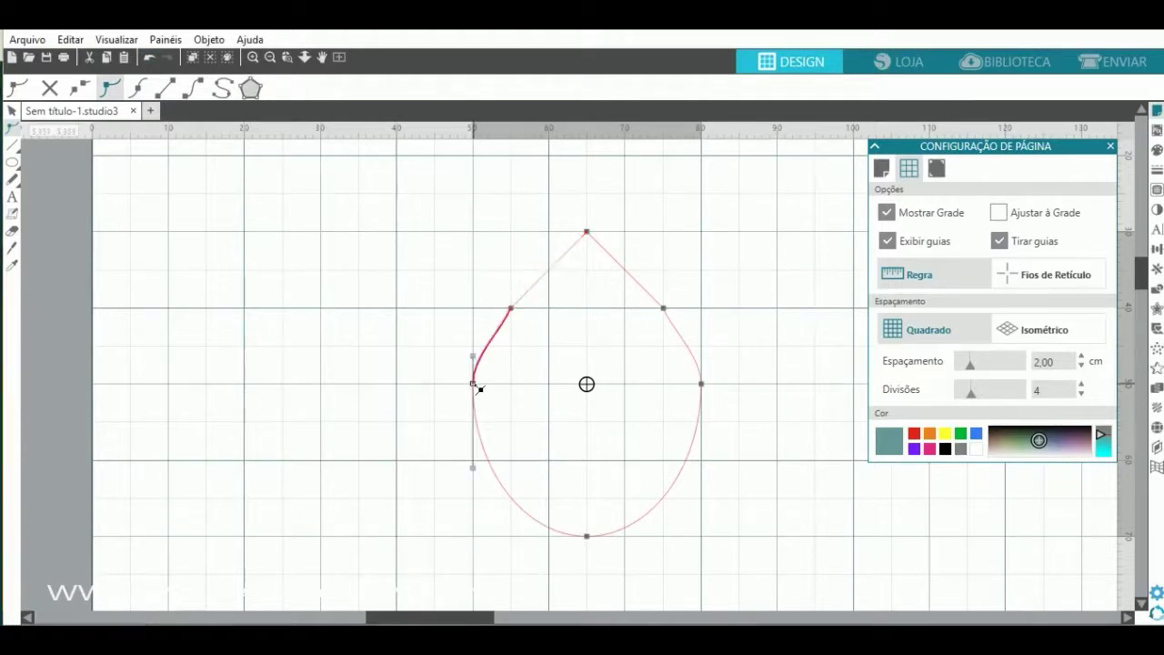
pyautogui.moveTo(477, 386); pyautogui.dragTo(492, 389)
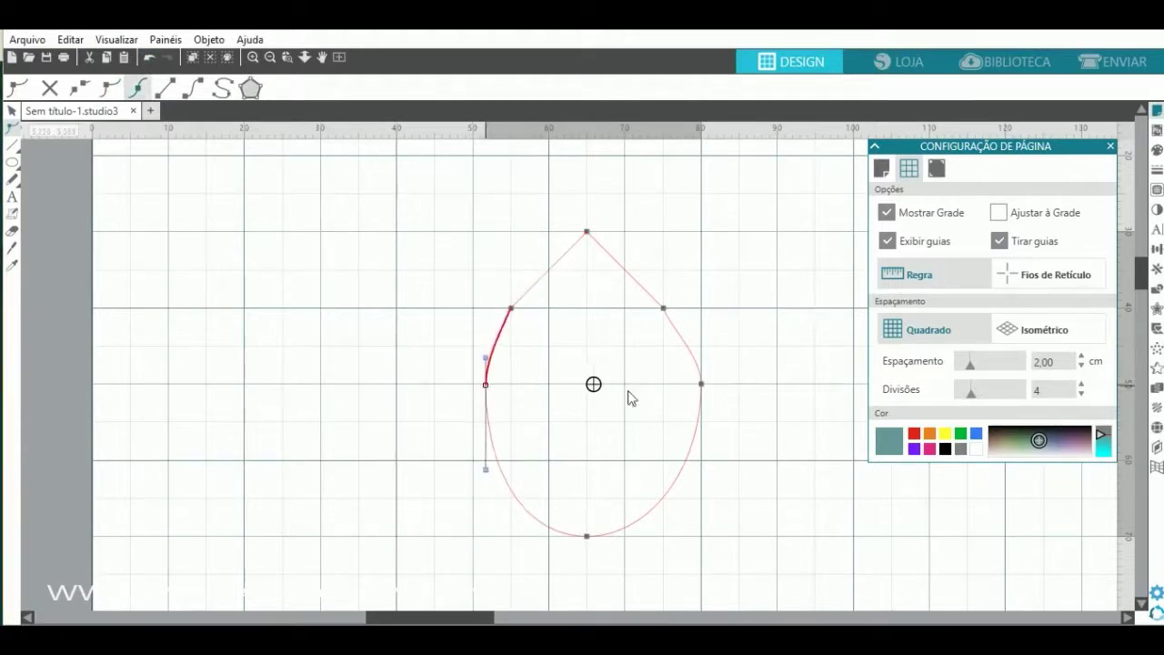
pyautogui.click(707, 389)
pyautogui.moveTo(708, 389); pyautogui.dragTo(694, 391)
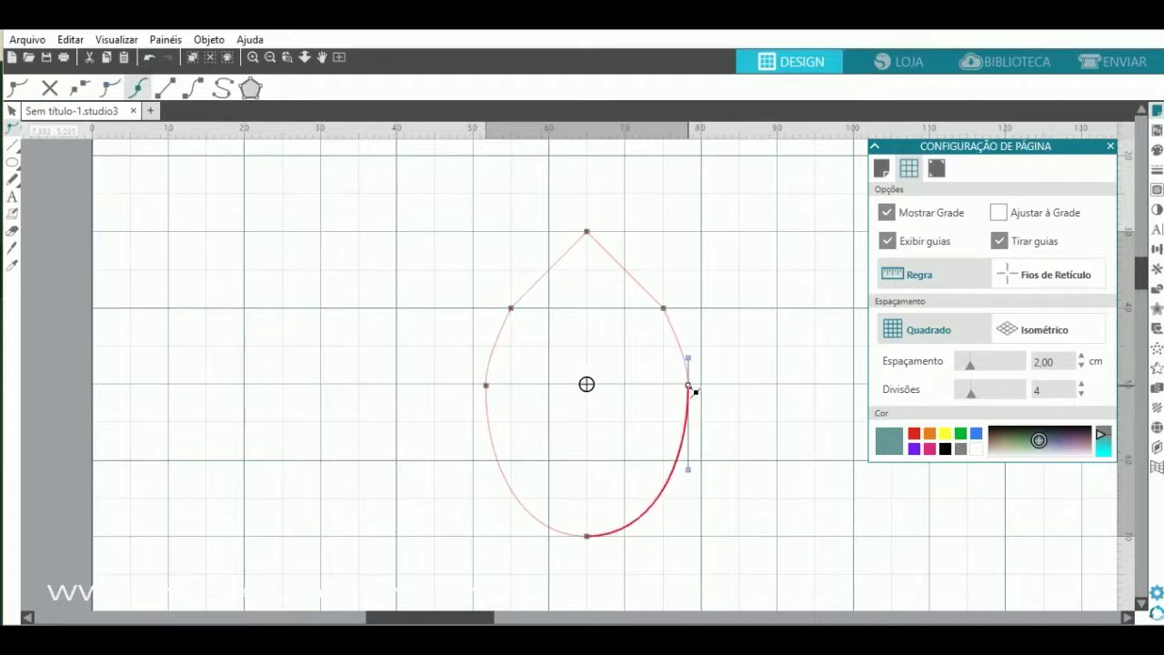
# - Round out the curves below both upper side points and move the bottom point down about 5 mm
pyautogui.click(512, 309)
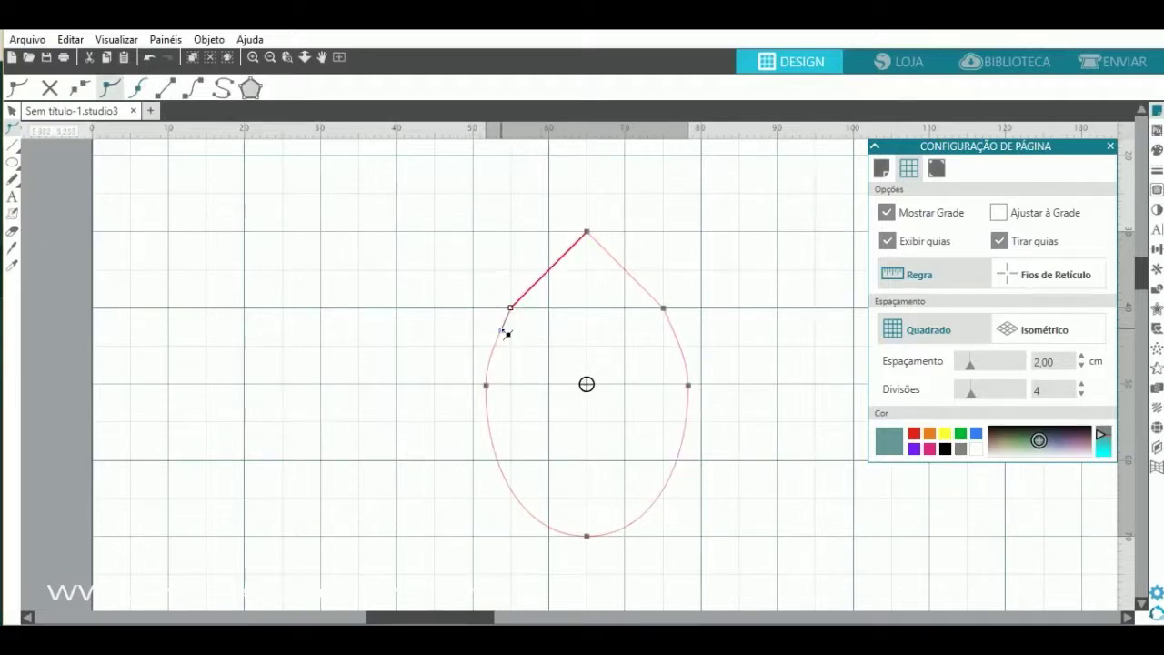
pyautogui.click(665, 310)
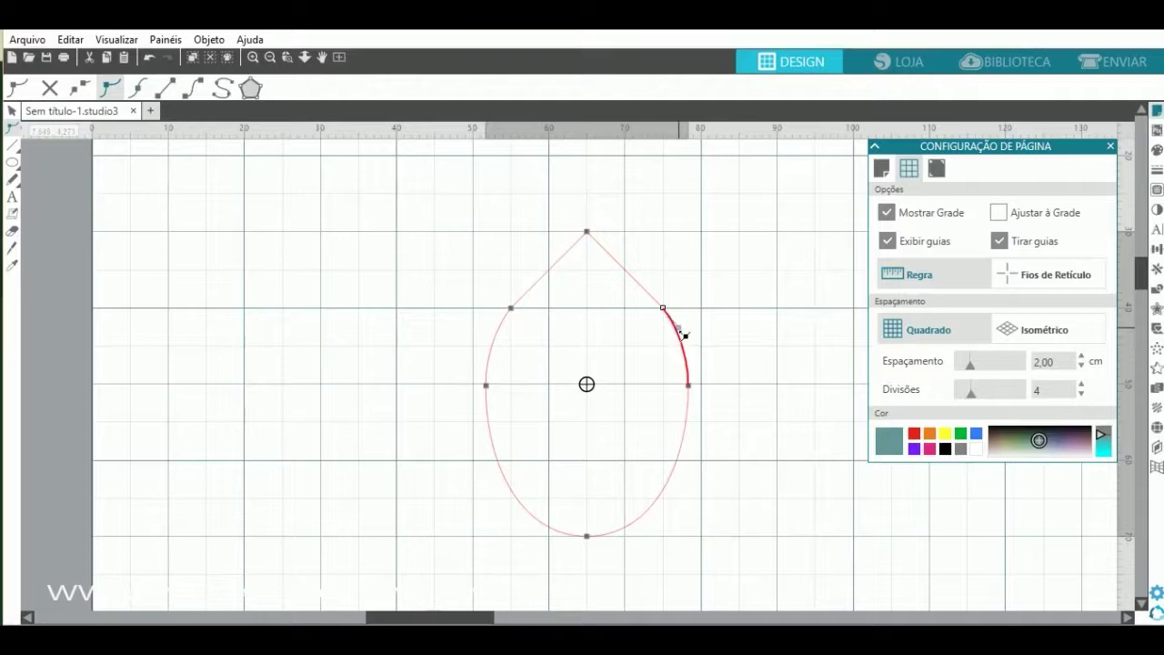
pyautogui.scroll(-2, 635, 482)
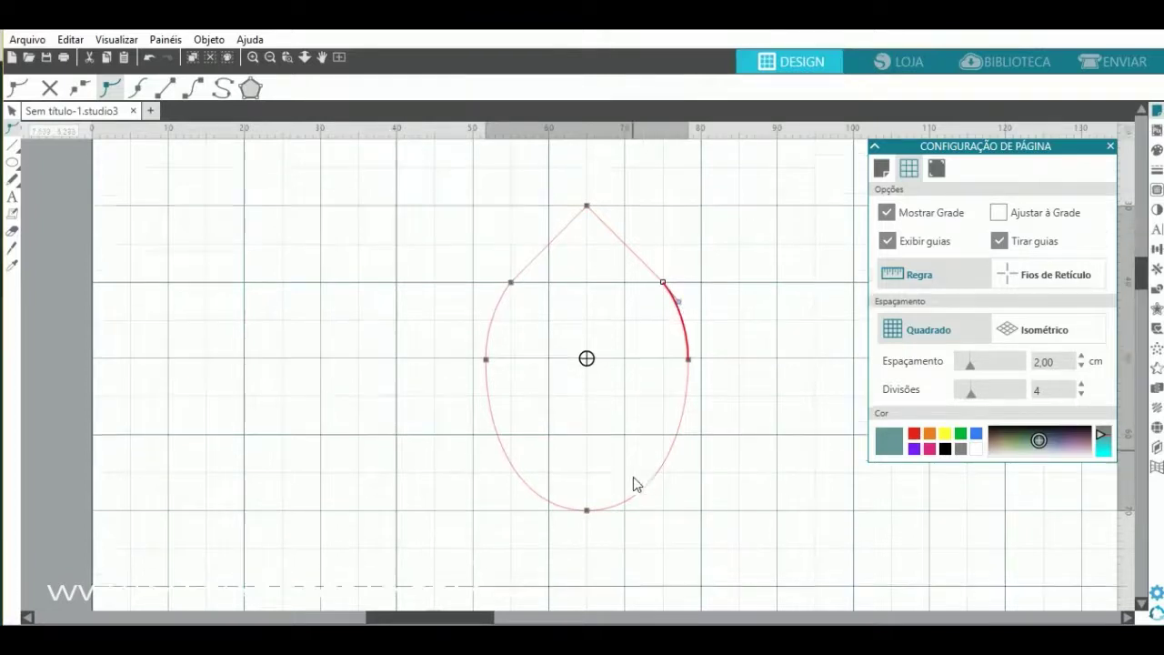
pyautogui.scroll(-1, 635, 482)
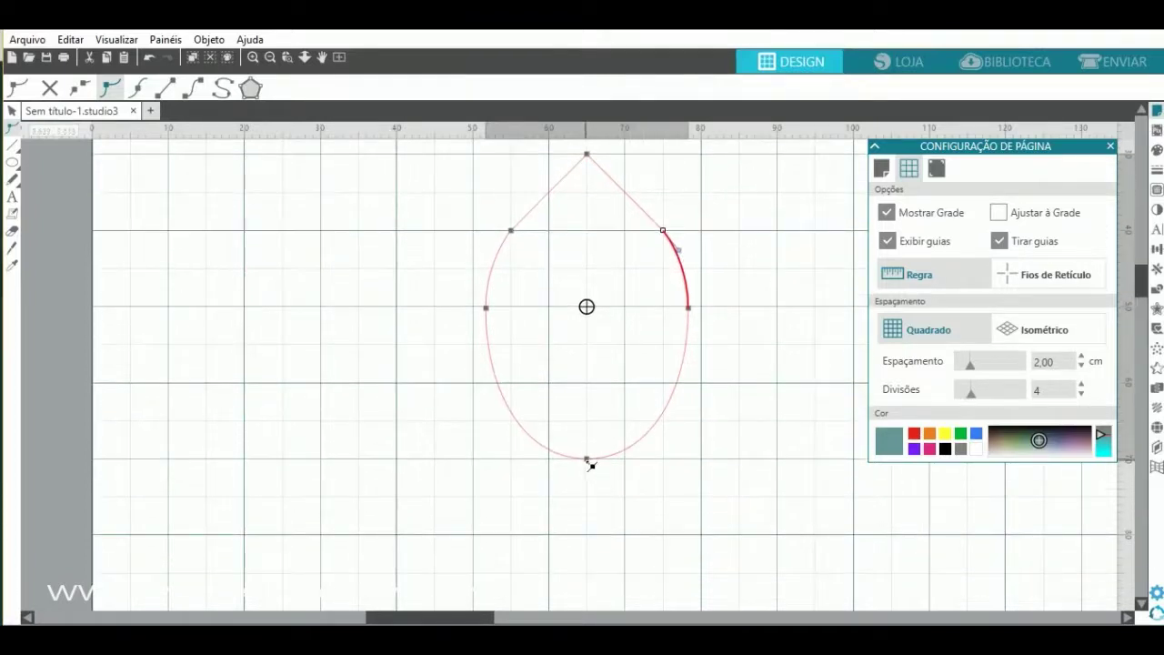
pyautogui.moveTo(591, 464); pyautogui.dragTo(593, 502)
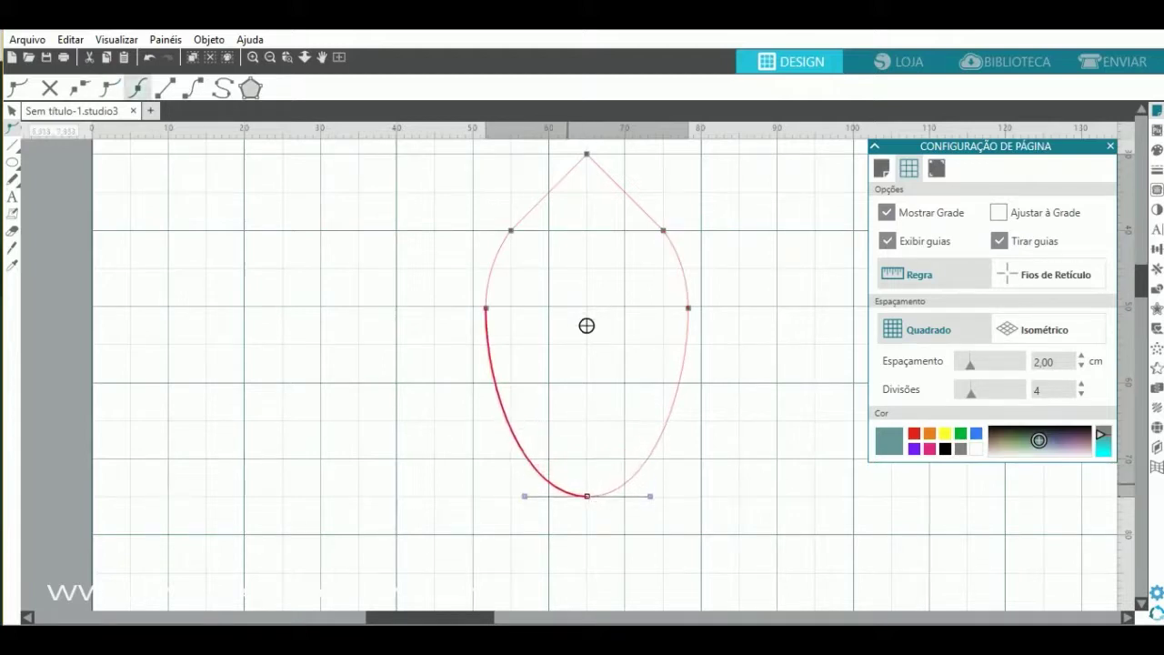
# - Add a point on each lower side of the petal and pull them inward to about 60 mm and 70 mm to narrow the base
pyautogui.moveTo(539, 473); pyautogui.dragTo(552, 464)
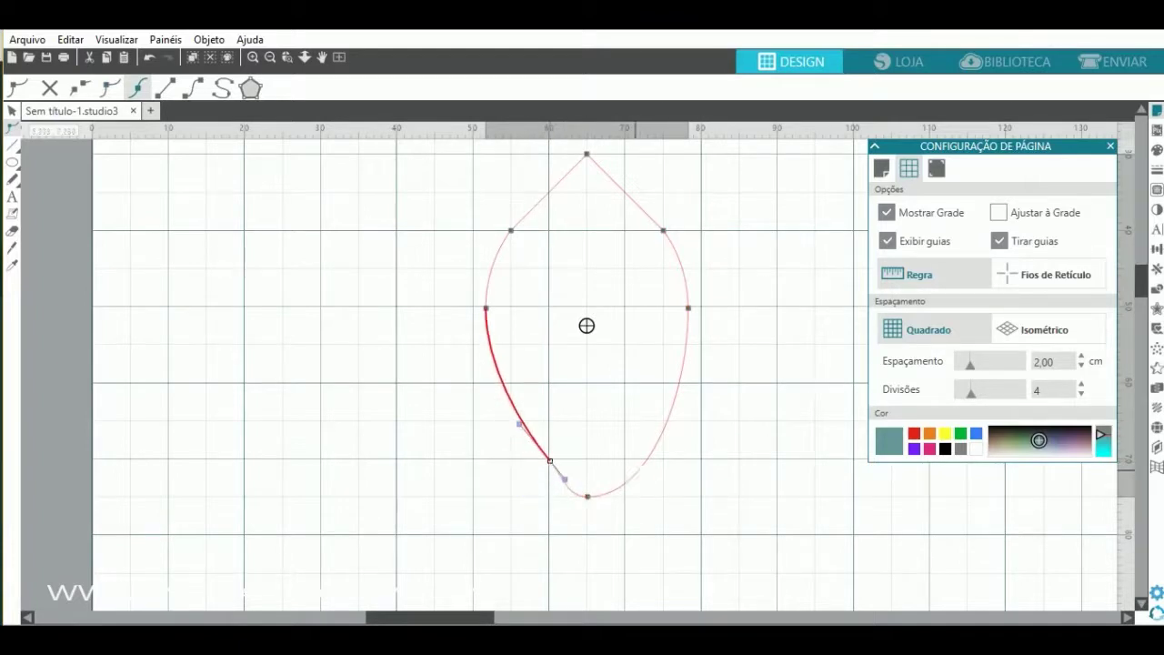
pyautogui.moveTo(641, 477); pyautogui.dragTo(629, 468)
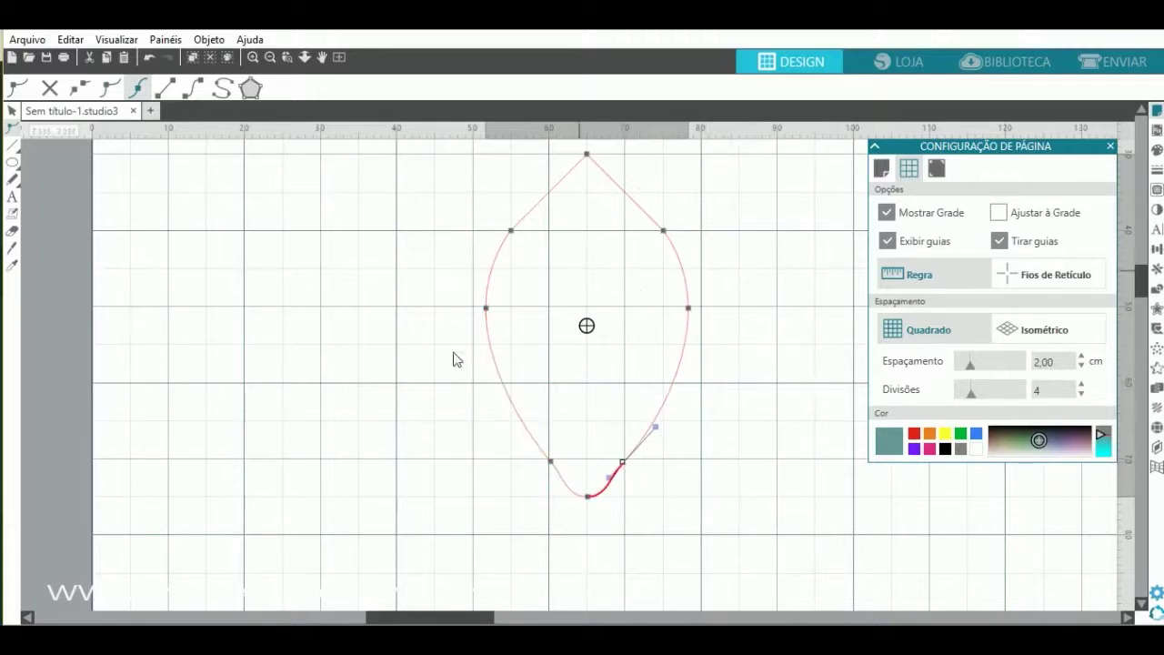
pyautogui.click(11, 110)
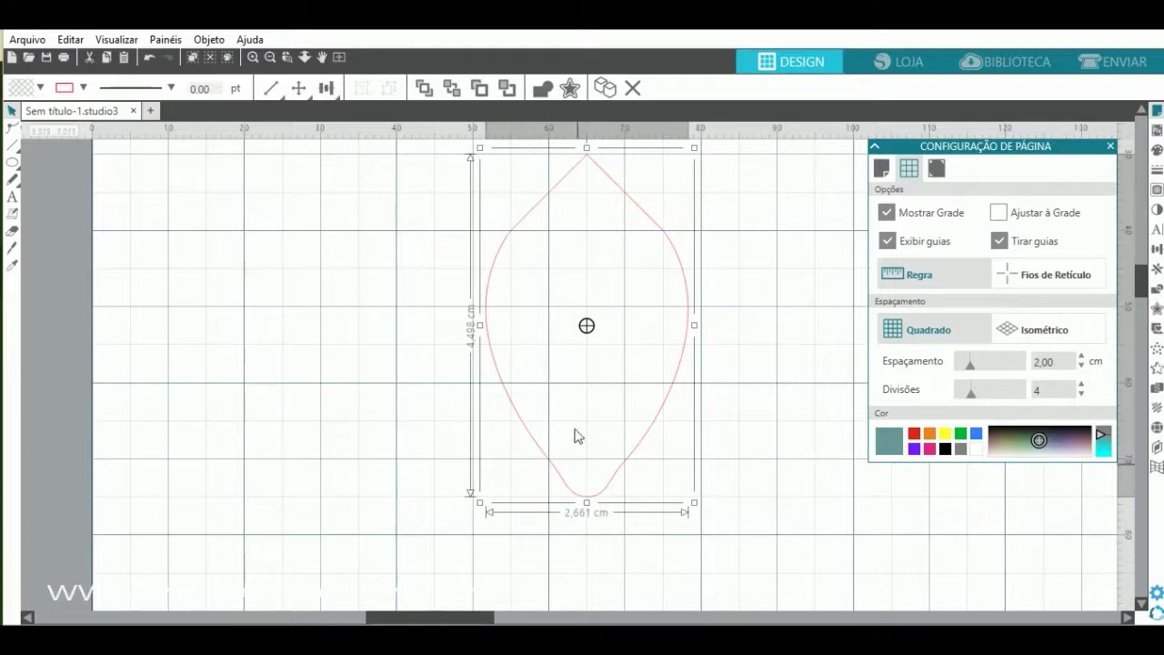
# - Try replicating the petal with the second rotated-copies pattern
pyautogui.click(270, 57)
pyautogui.click(270, 57)
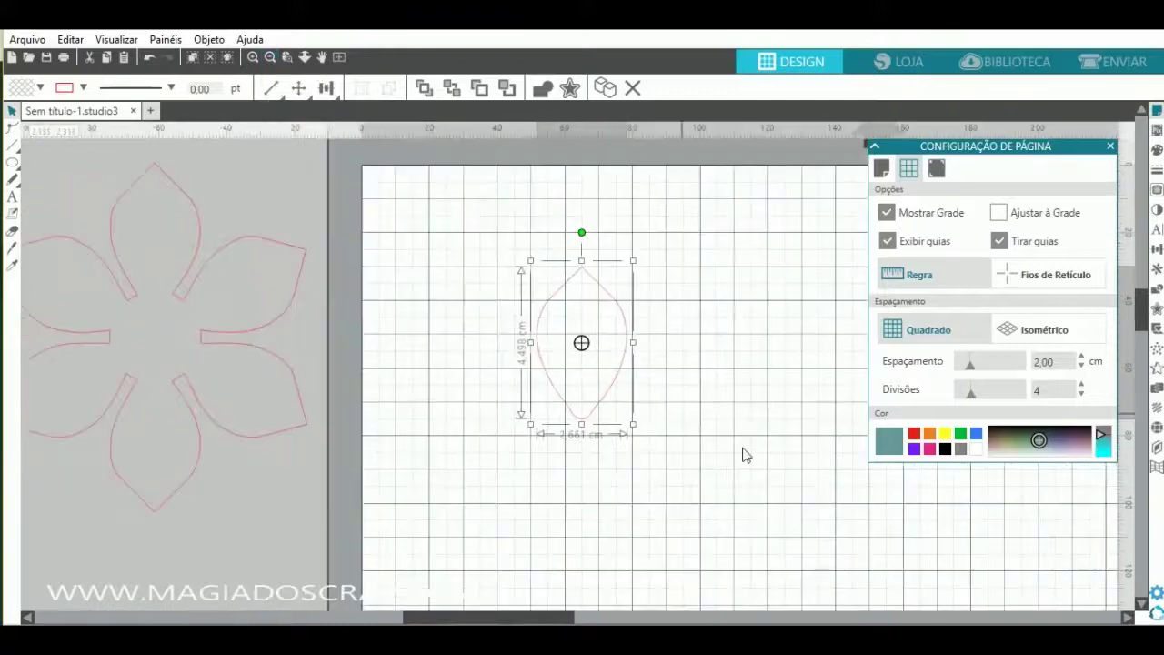
pyautogui.scroll(-1, 688, 431)
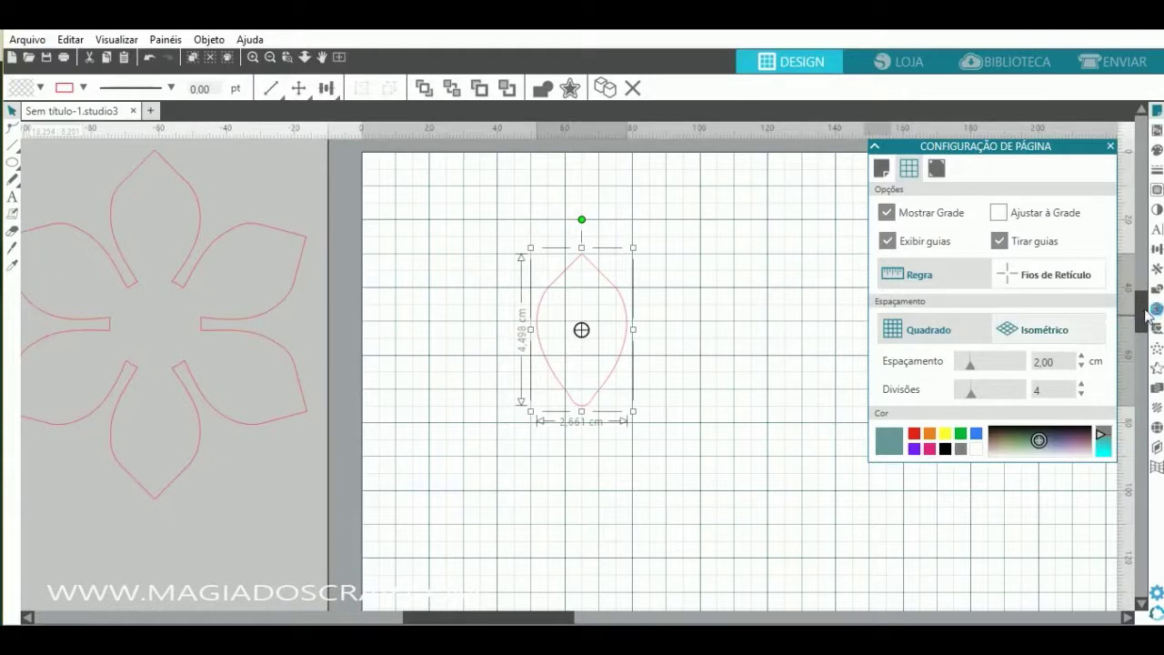
pyautogui.click(1157, 271)
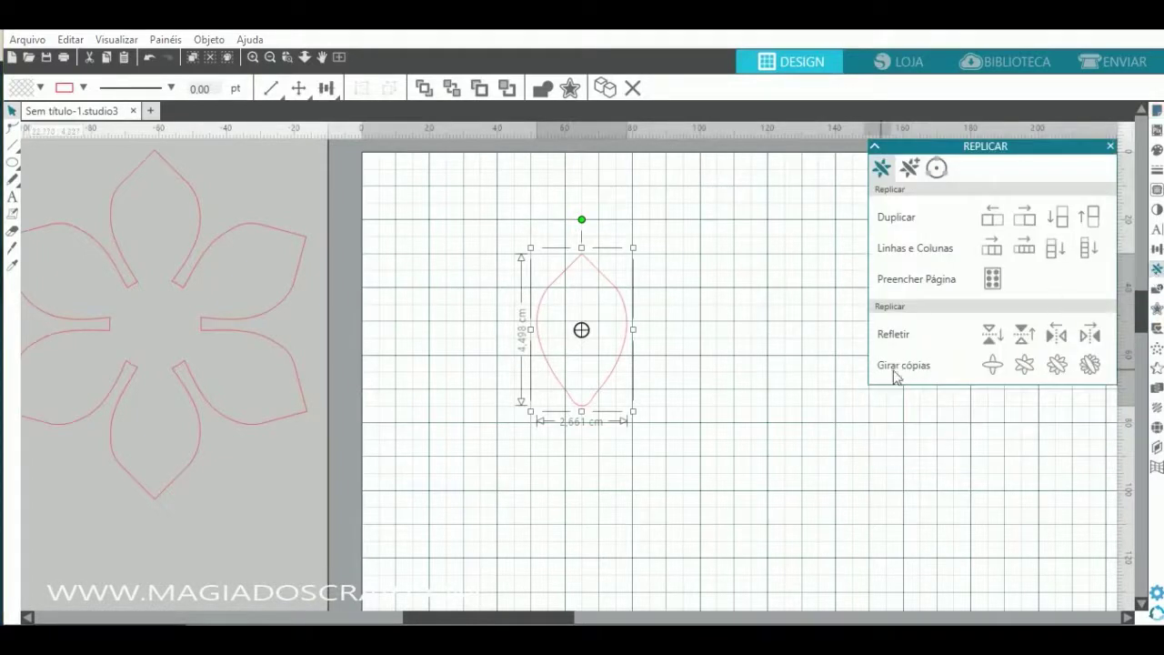
pyautogui.click(1030, 366)
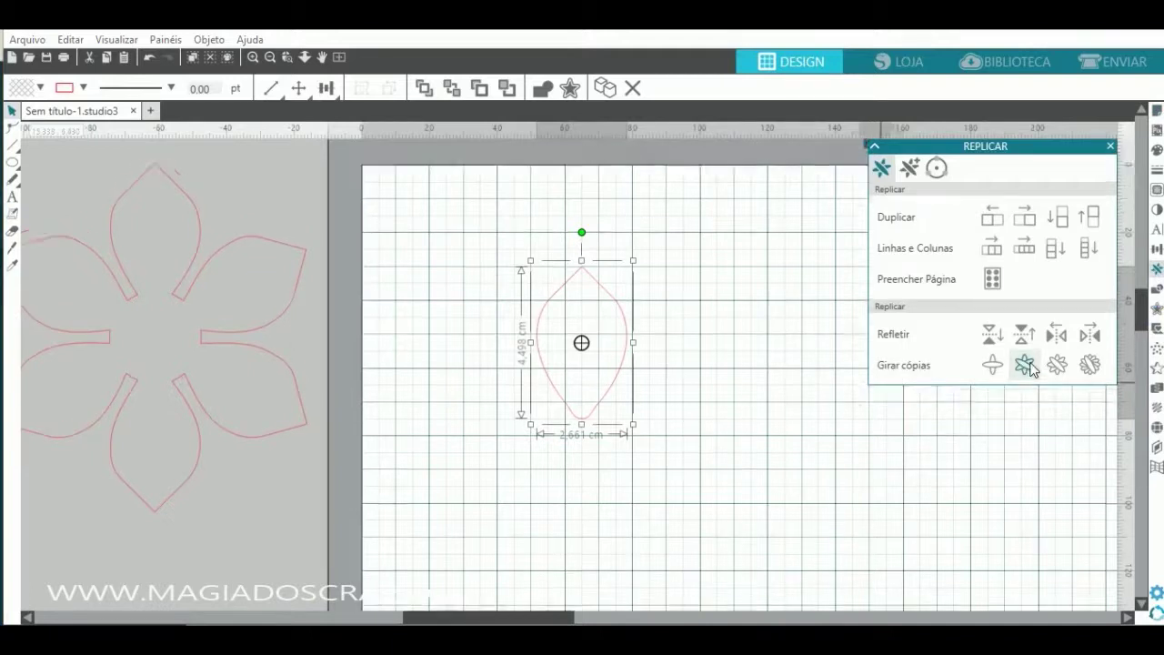
pyautogui.click(149, 57)
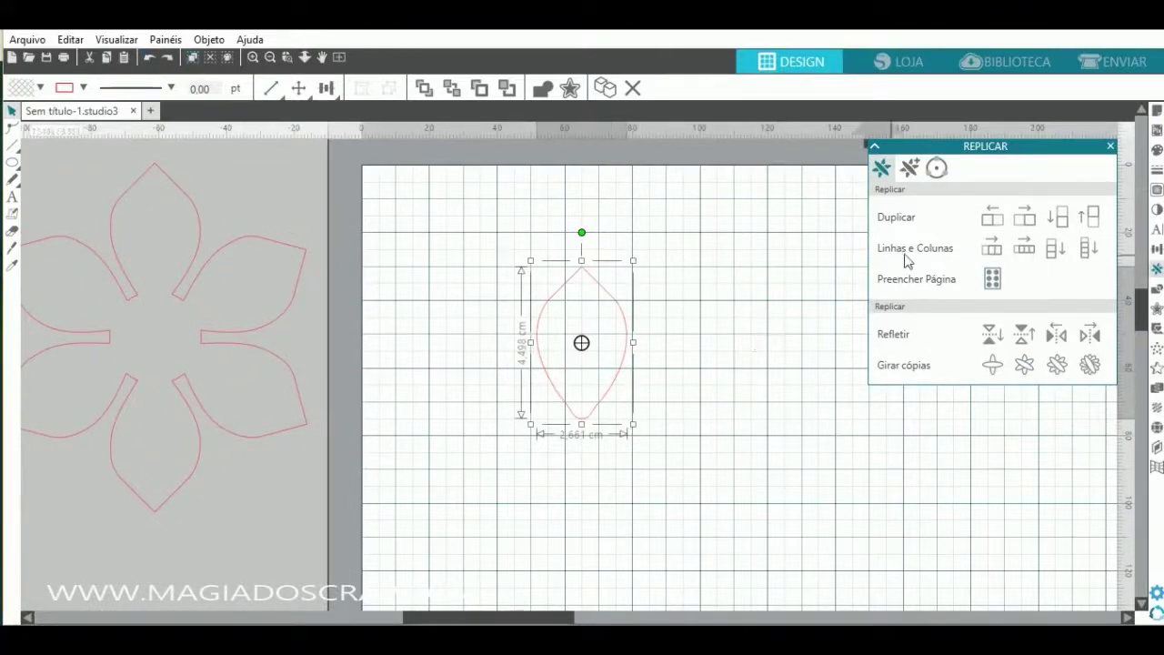
pyautogui.click(1110, 145)
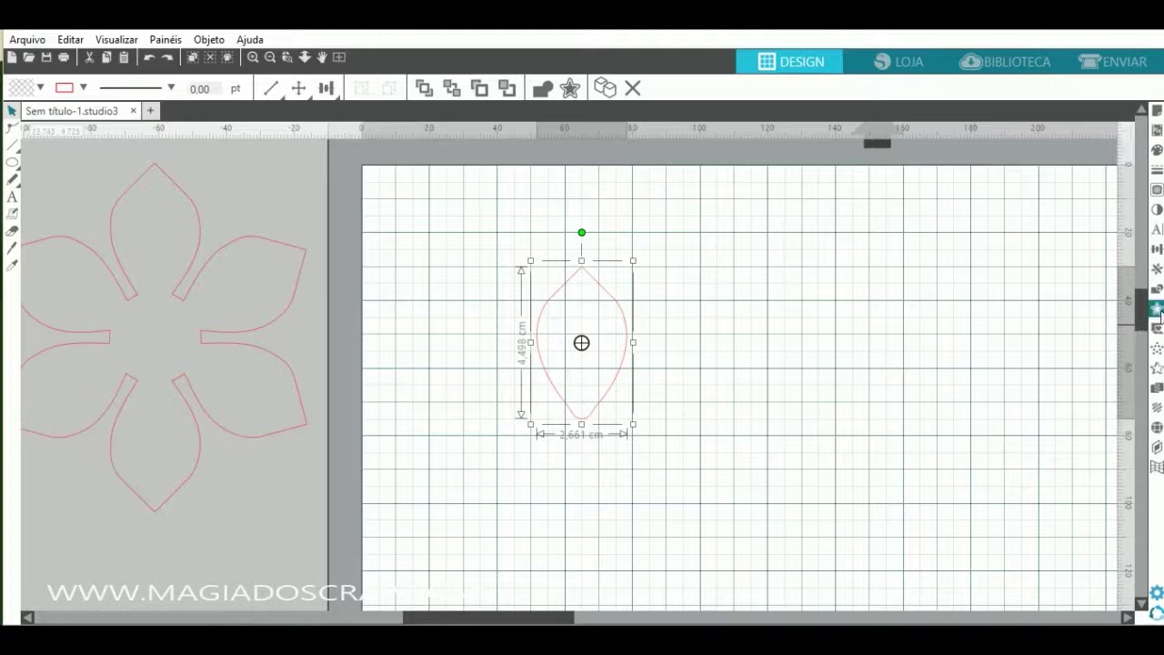
# - Mirror the petal downward to create a flipped copy directly below it
pyautogui.click(1158, 270)
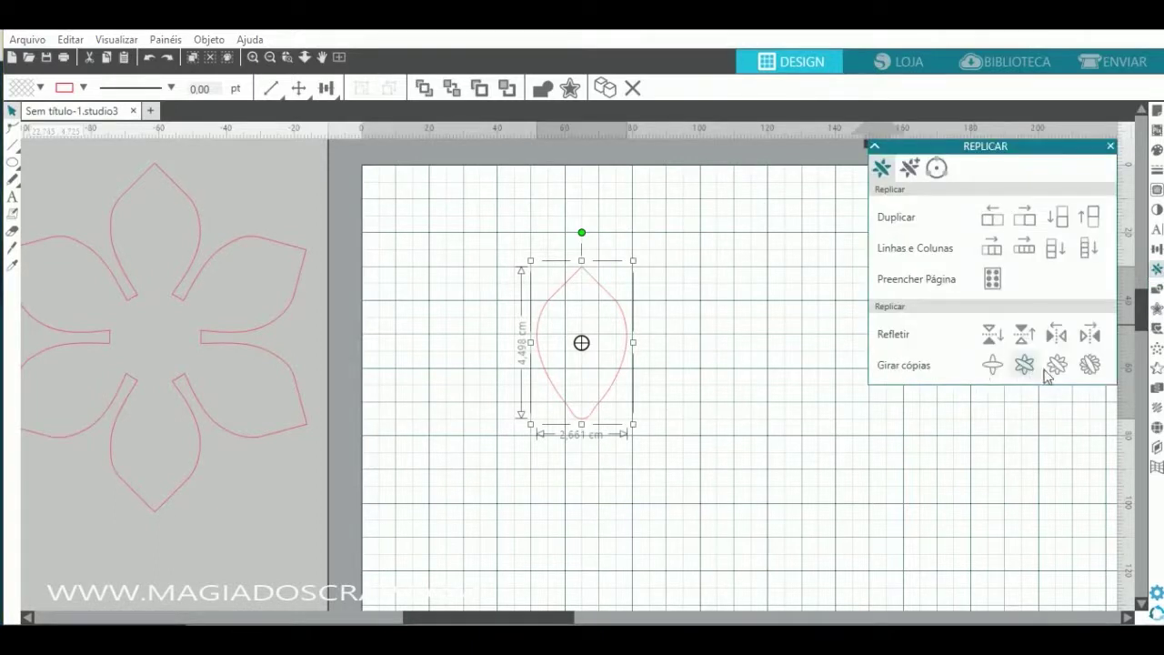
pyautogui.click(997, 339)
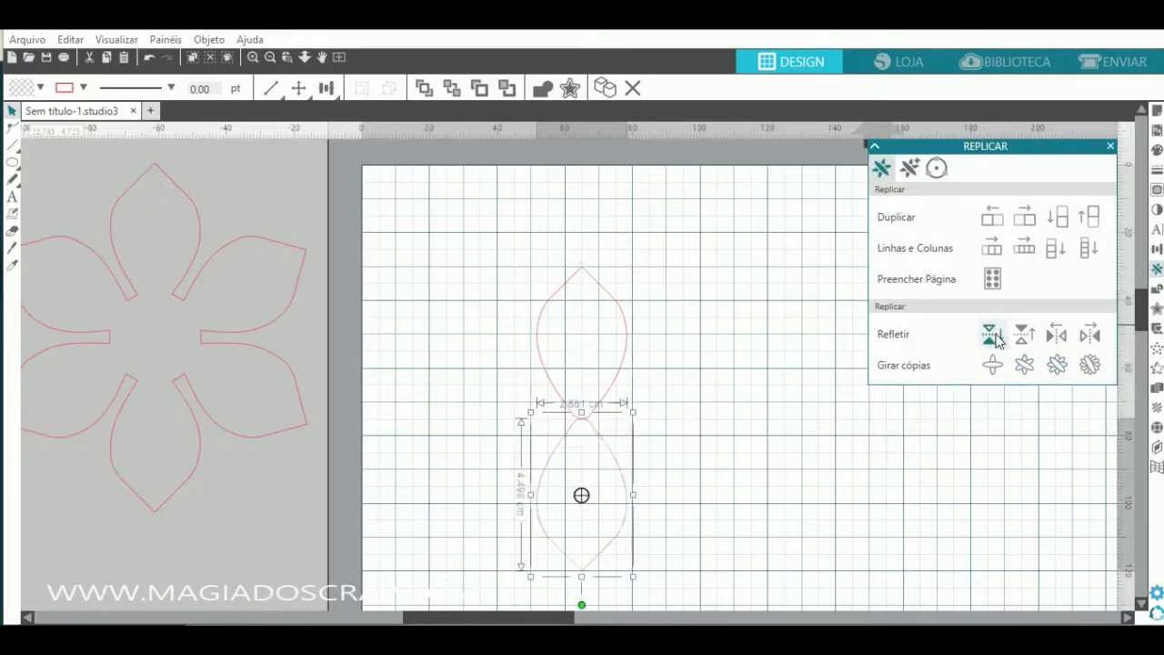
pyautogui.scroll(-3, 759, 364)
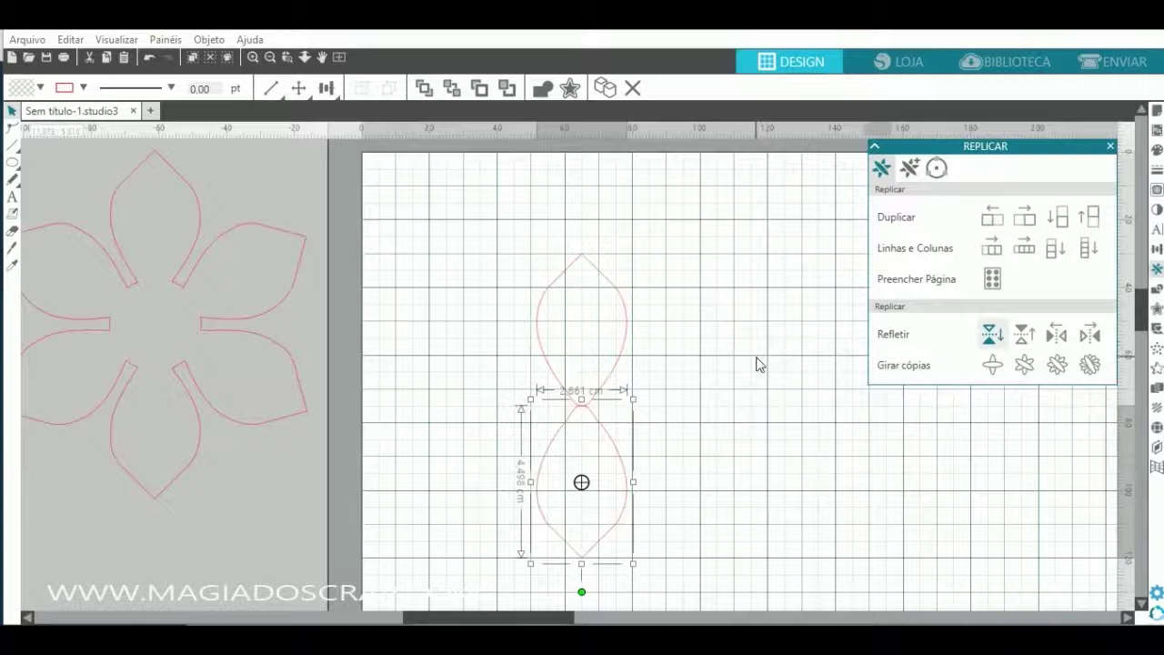
pyautogui.scroll(-1, 760, 364)
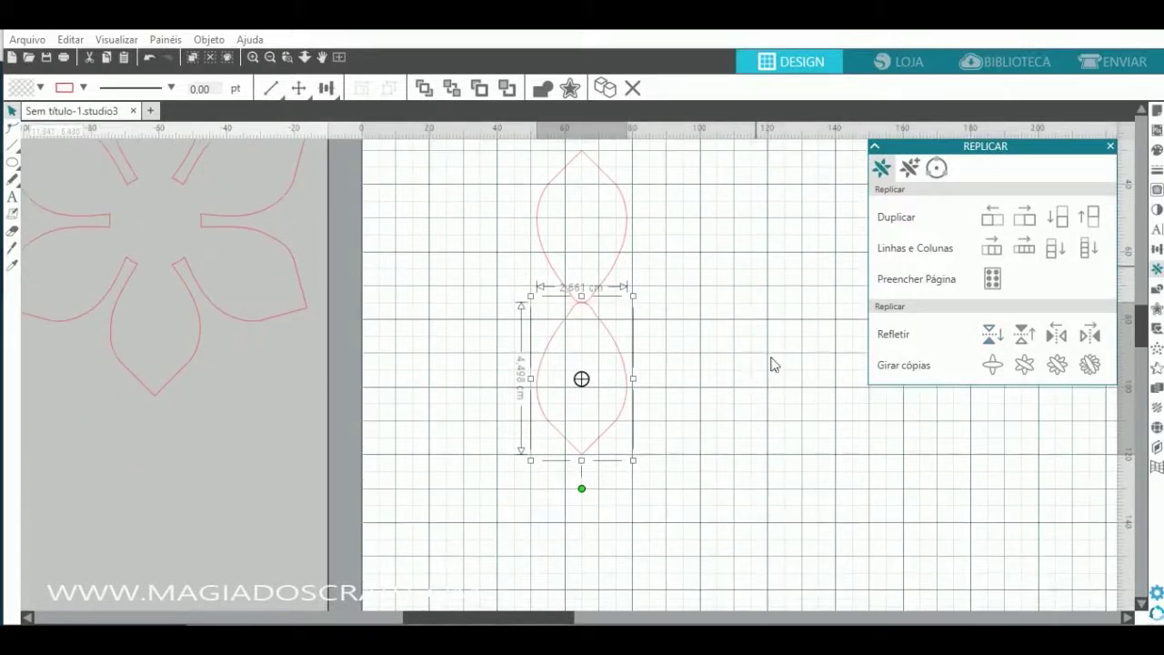
# - Nudge the mirrored petal straight down to leave a gap of about 1.2 cm between the two petal bases
pyautogui.press('Down')
pyautogui.press('Down')
pyautogui.press('Down')
pyautogui.press('Down')
pyautogui.press('Down')
pyautogui.press('Down')
pyautogui.press('Down')
pyautogui.press('Down')
pyautogui.press('Down')
pyautogui.press('Down')
pyautogui.press('Down')
pyautogui.press('Down')
pyautogui.press('Down')
pyautogui.press('Down')
pyautogui.press('Down')
pyautogui.press('Down')
pyautogui.press('Down')
pyautogui.press('Down')
pyautogui.press('Down')
pyautogui.press('Down')
pyautogui.press('Down')
pyautogui.press('Down')
pyautogui.press('Down')
pyautogui.press('Down')
pyautogui.press('Down')
pyautogui.press('Down')
pyautogui.press('Down')
pyautogui.press('Down')
pyautogui.press('Down')
pyautogui.press('Down')
pyautogui.press('Down')
pyautogui.press('Down')
pyautogui.press('Down')
pyautogui.press('Down')
pyautogui.press('Down')
pyautogui.press('Down')
pyautogui.press('Down')
pyautogui.press('Down')
pyautogui.press('Down')
pyautogui.press('Down')
pyautogui.press('Down')
pyautogui.press('Down')
pyautogui.press('Down')
pyautogui.press('Down')
pyautogui.press('Down')
pyautogui.press('Down')
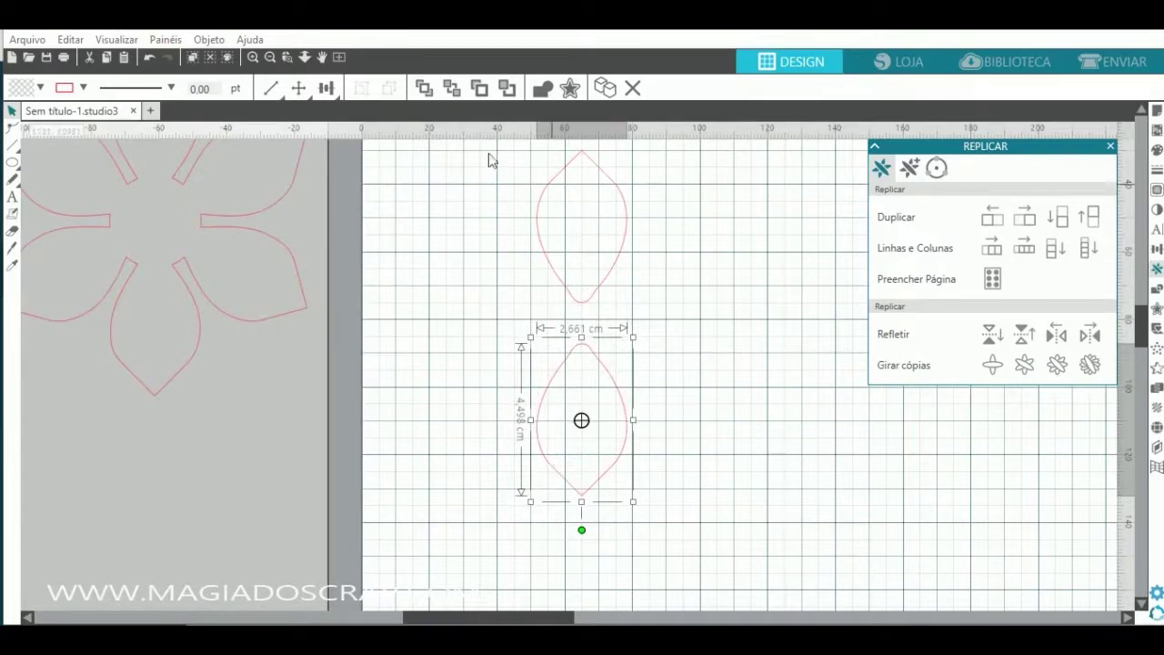
# - Group the two petals and replicate the group with the second rotated-copies pattern to form a six-petal flower
pyautogui.moveTo(482, 144); pyautogui.dragTo(650, 491)
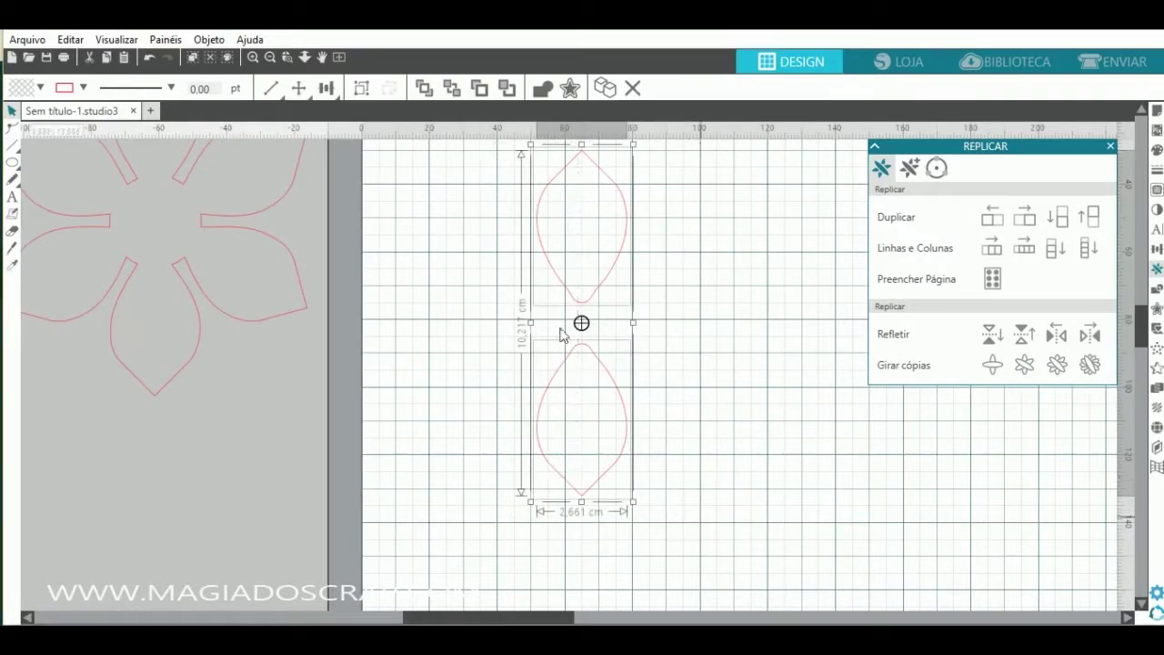
pyautogui.rightClick(589, 318)
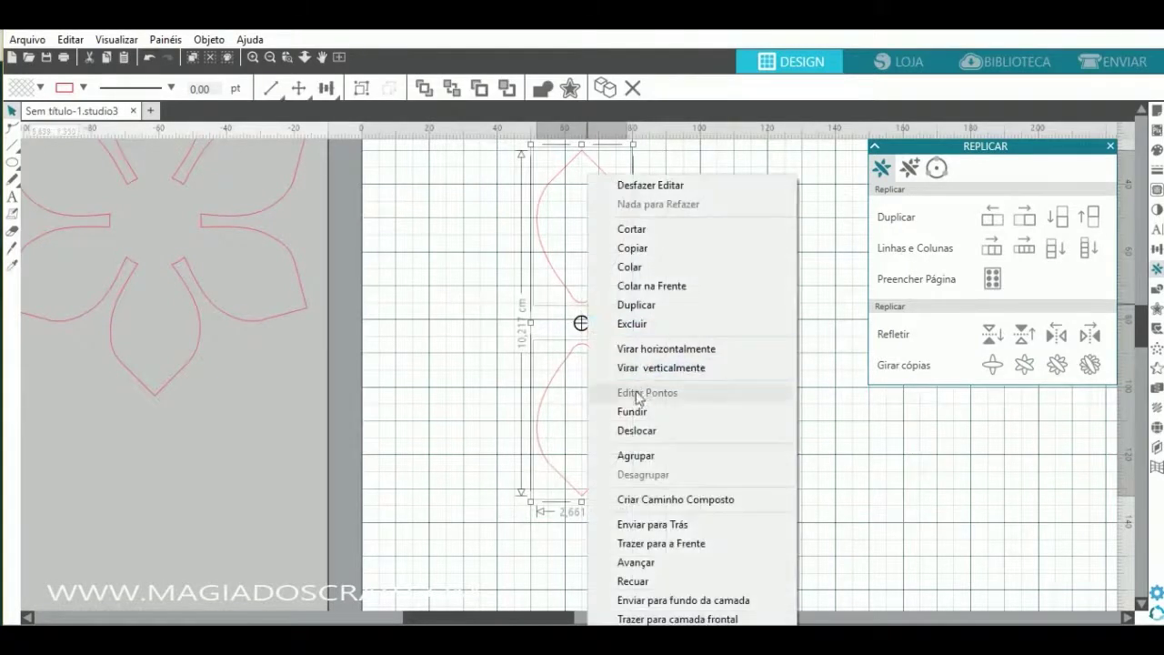
pyautogui.click(636, 454)
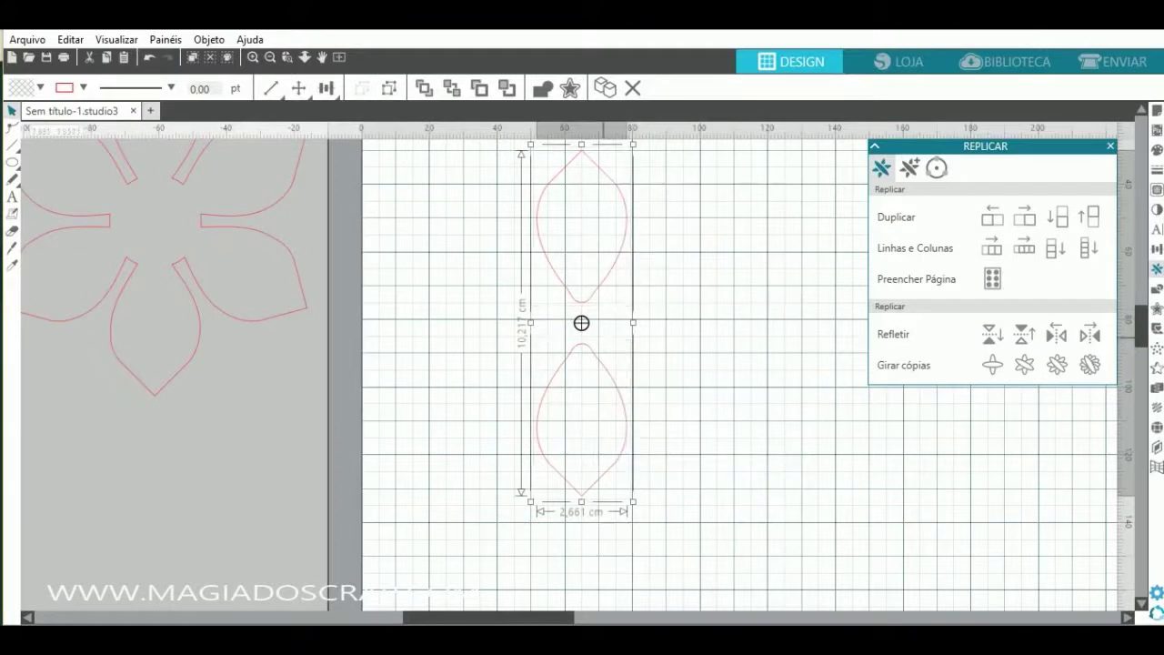
pyautogui.moveTo(585, 292)
pyautogui.mouseDown()
pyautogui.moveTo(651, 303)
pyautogui.moveTo(600, 306)
pyautogui.mouseUp()
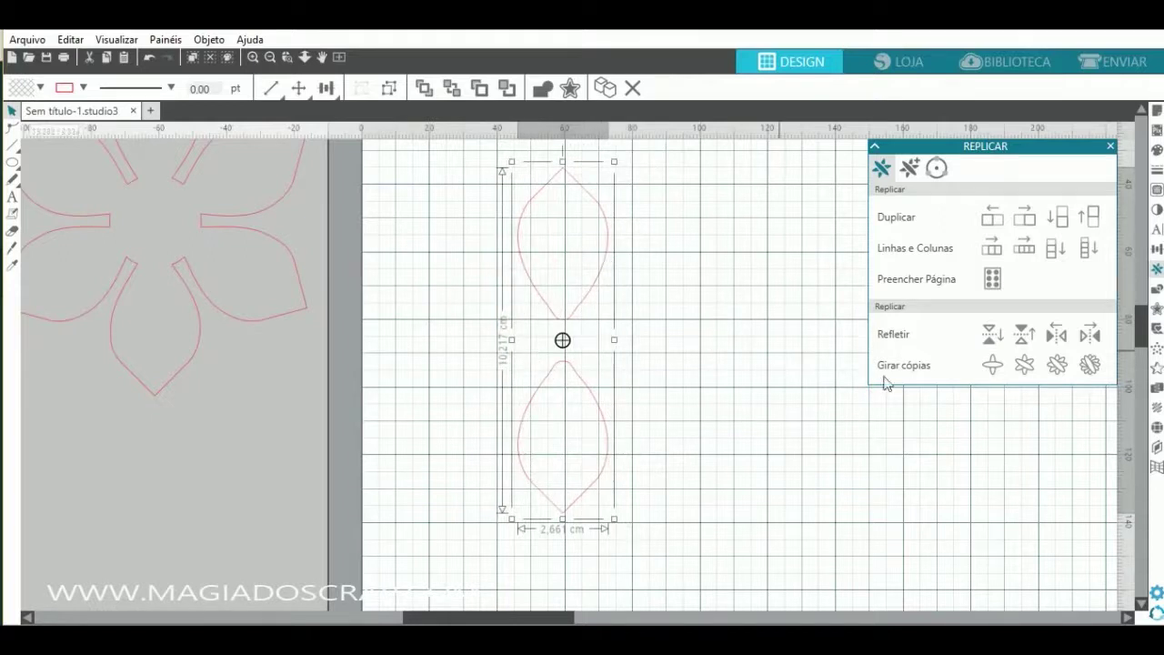
pyautogui.click(1023, 366)
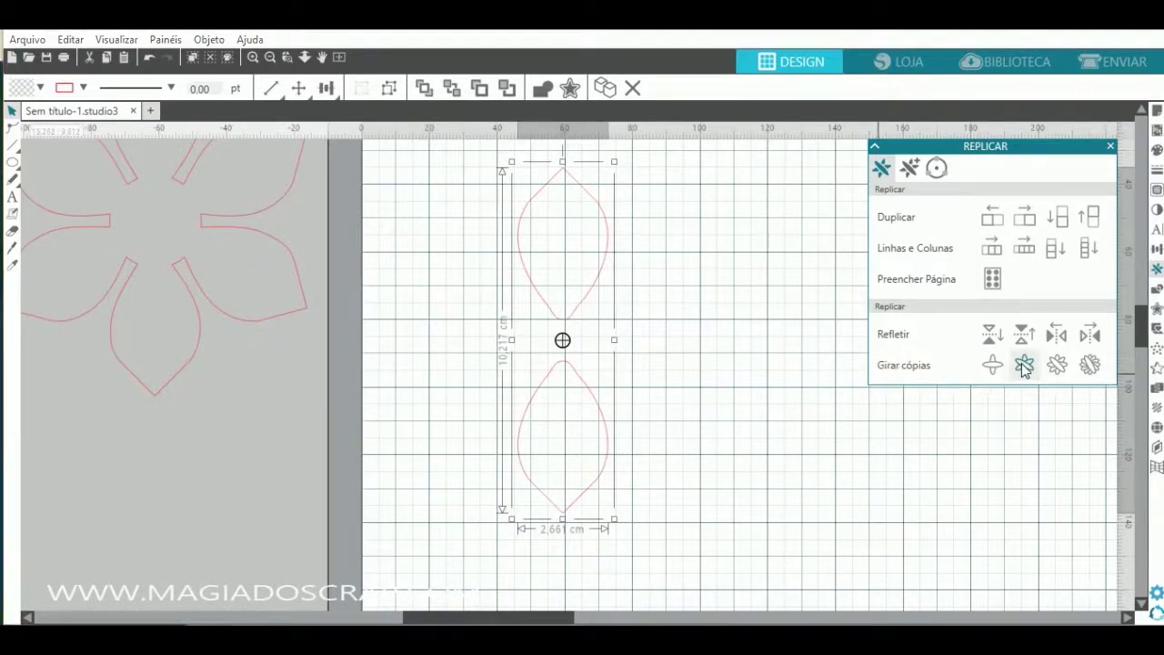
pyautogui.click(791, 484)
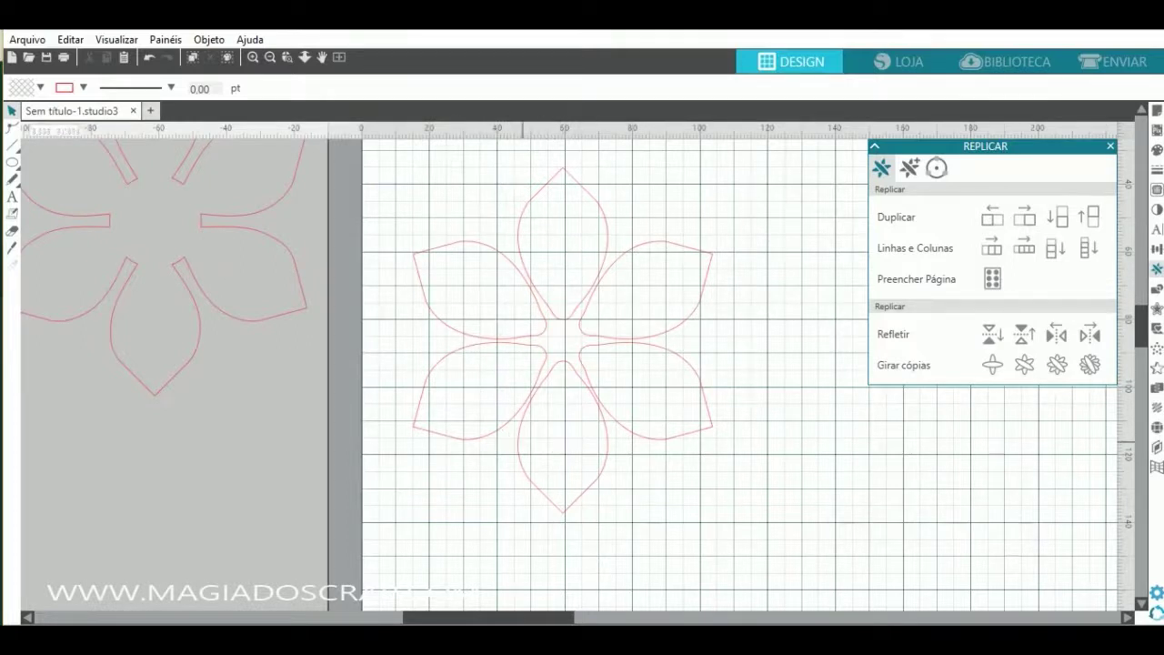
# - Draw a circle of about 2.34 by 2.24 cm over the flower's center and shift it slightly upward
pyautogui.click(13, 163)
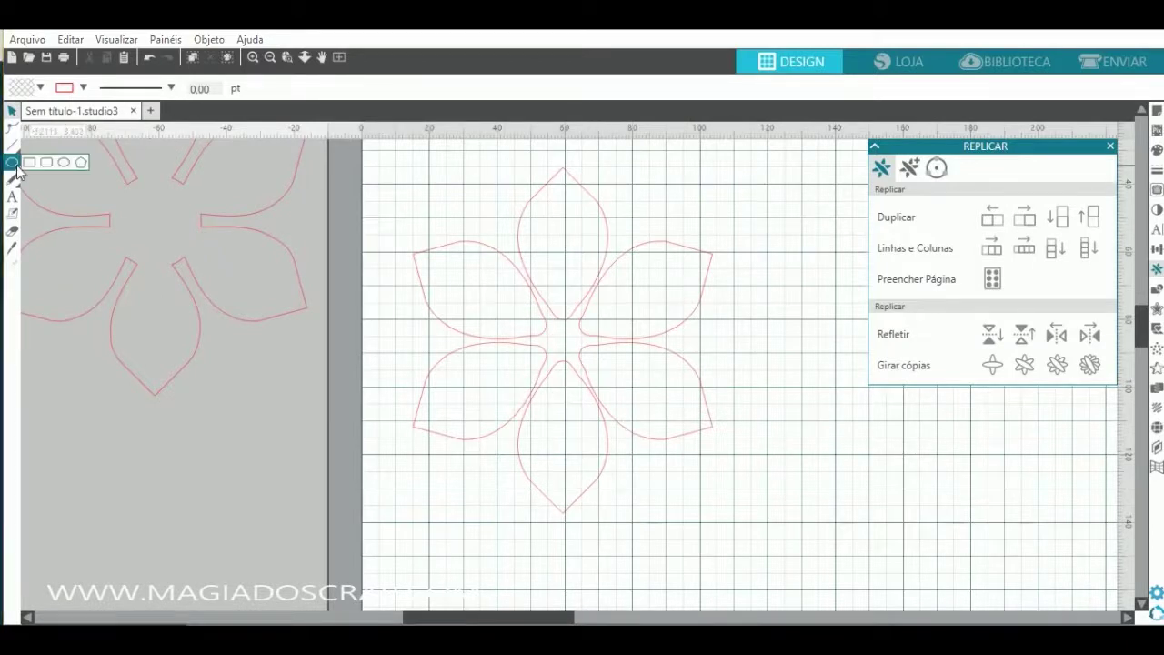
pyautogui.click(63, 163)
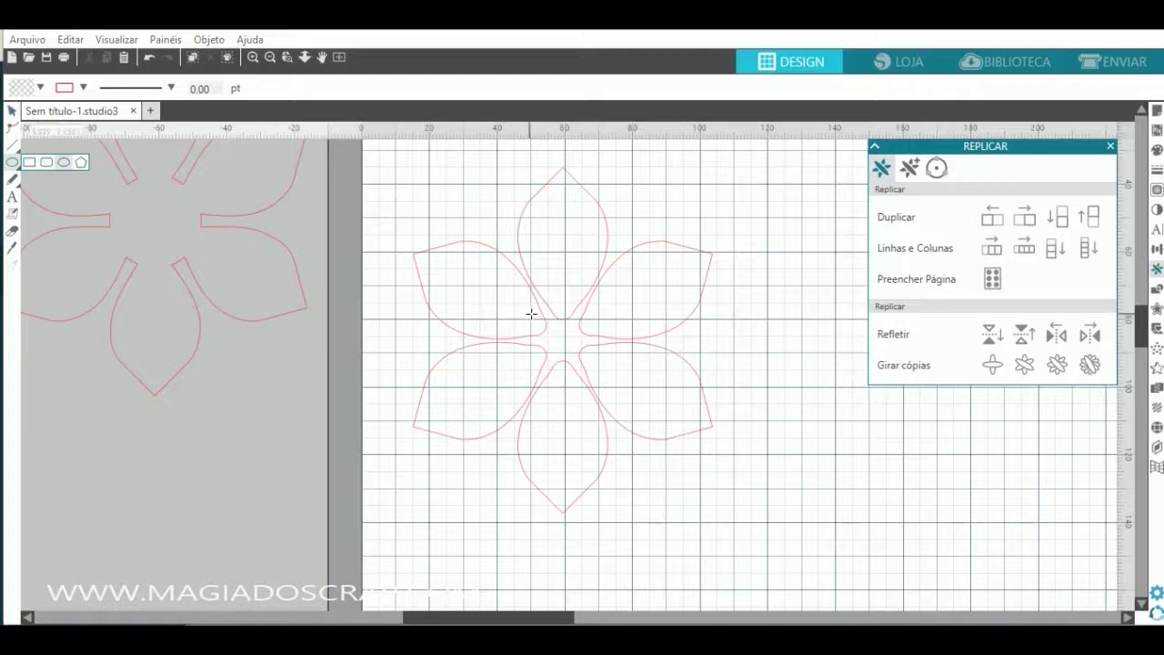
pyautogui.moveTo(526, 306); pyautogui.dragTo(609, 388)
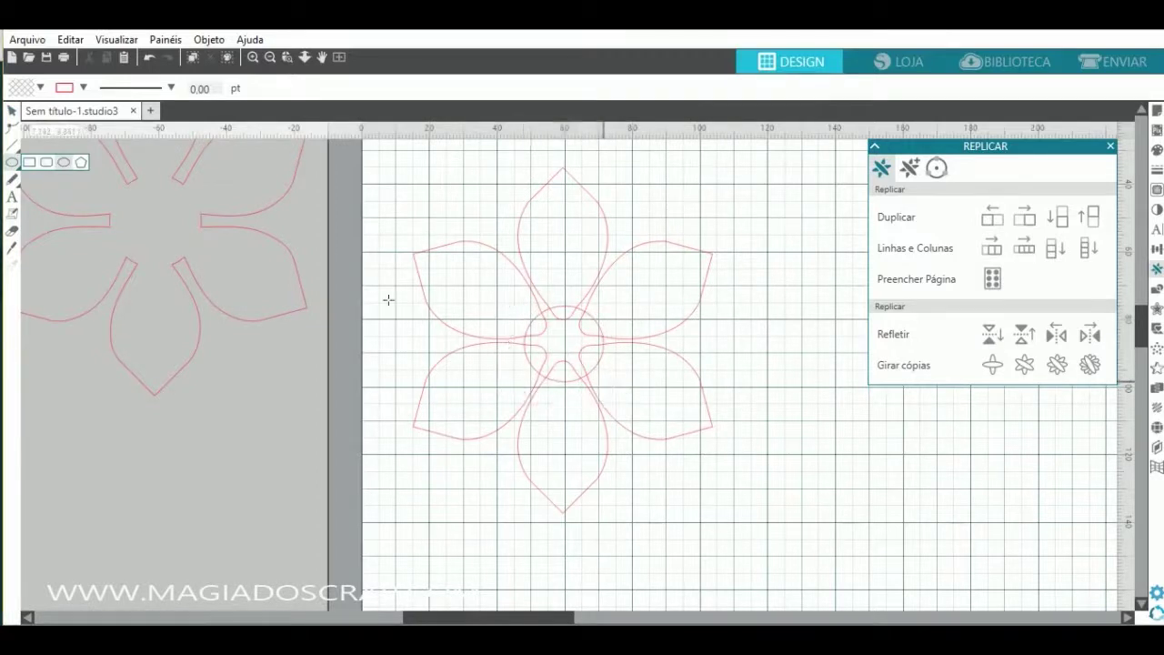
pyautogui.click(12, 110)
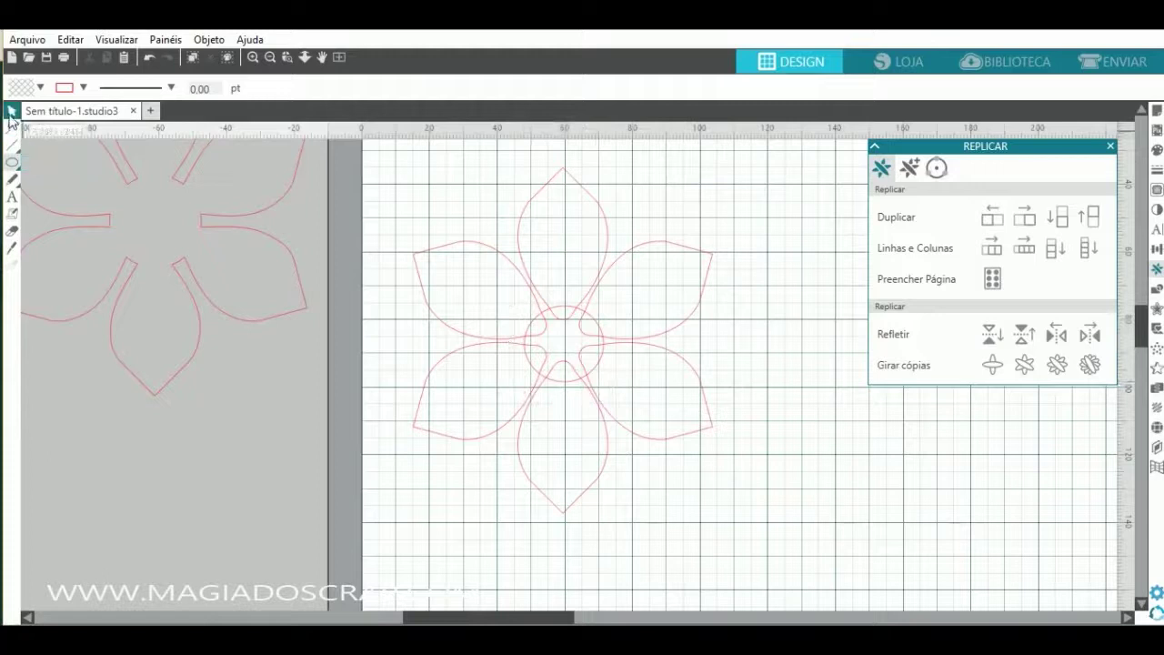
pyautogui.click(552, 317)
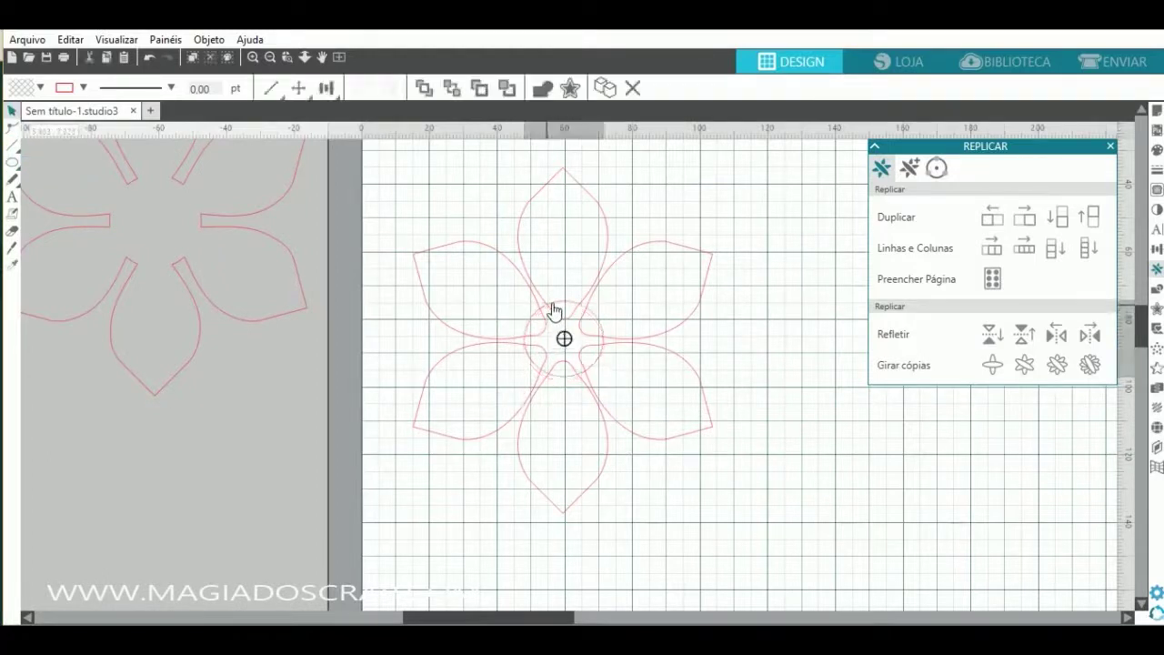
pyautogui.click(553, 314)
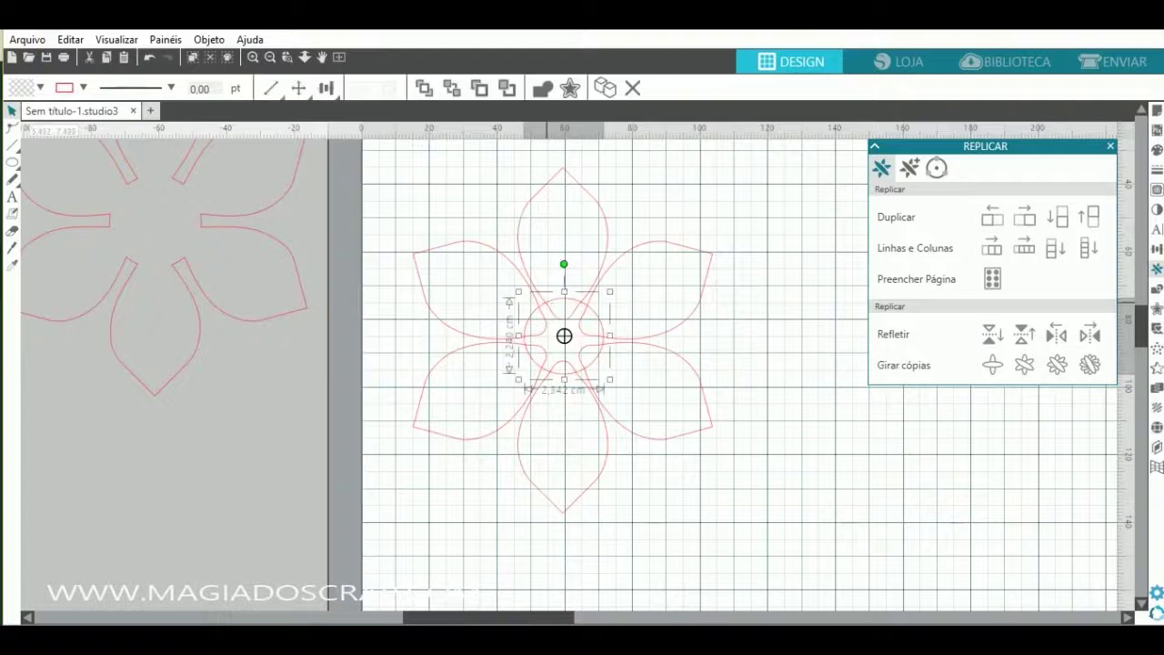
# - Set the center circle's width and height to 2.40 cm each
pyautogui.click(1157, 251)
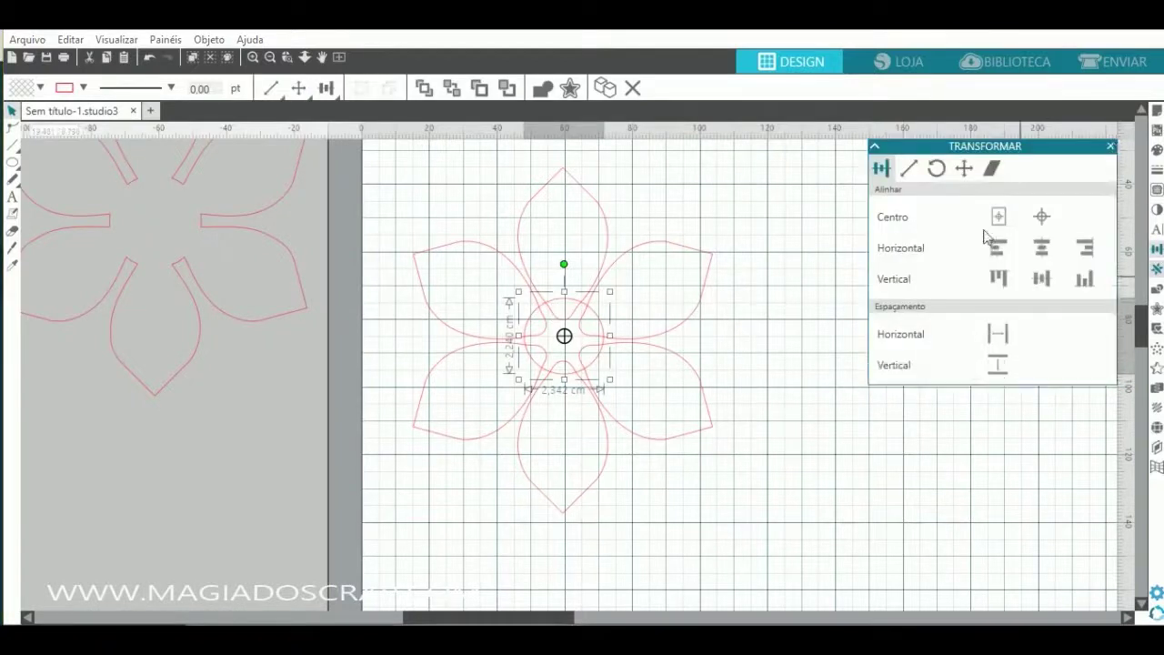
pyautogui.click(908, 167)
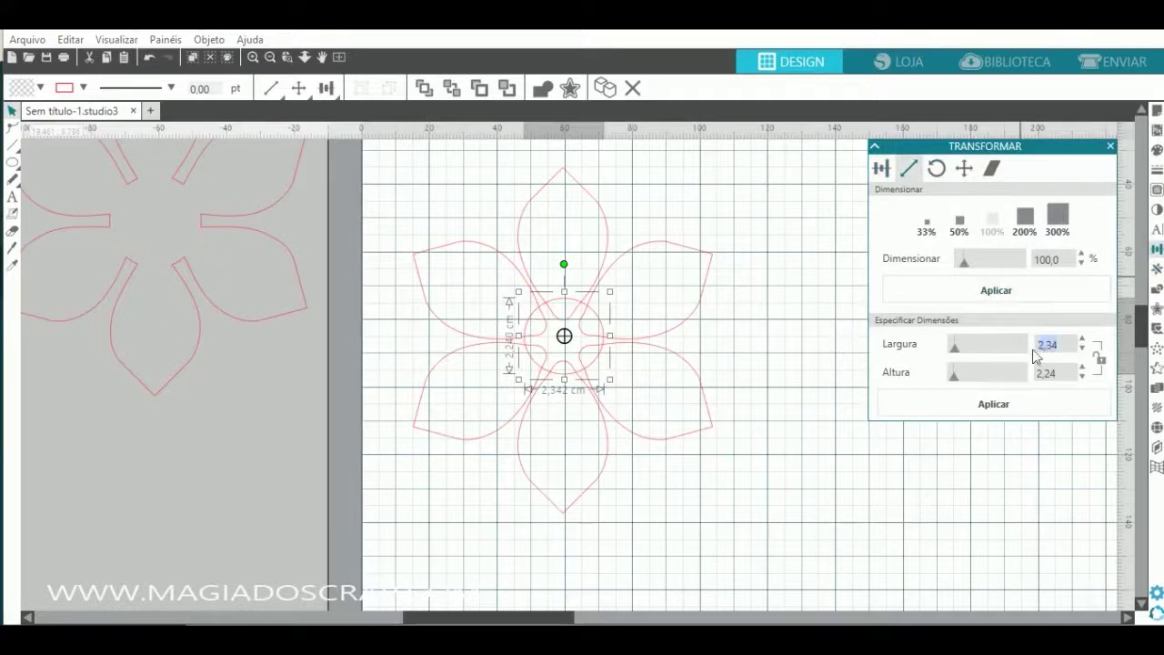
pyautogui.press('Tab')
pyautogui.click(1003, 411)
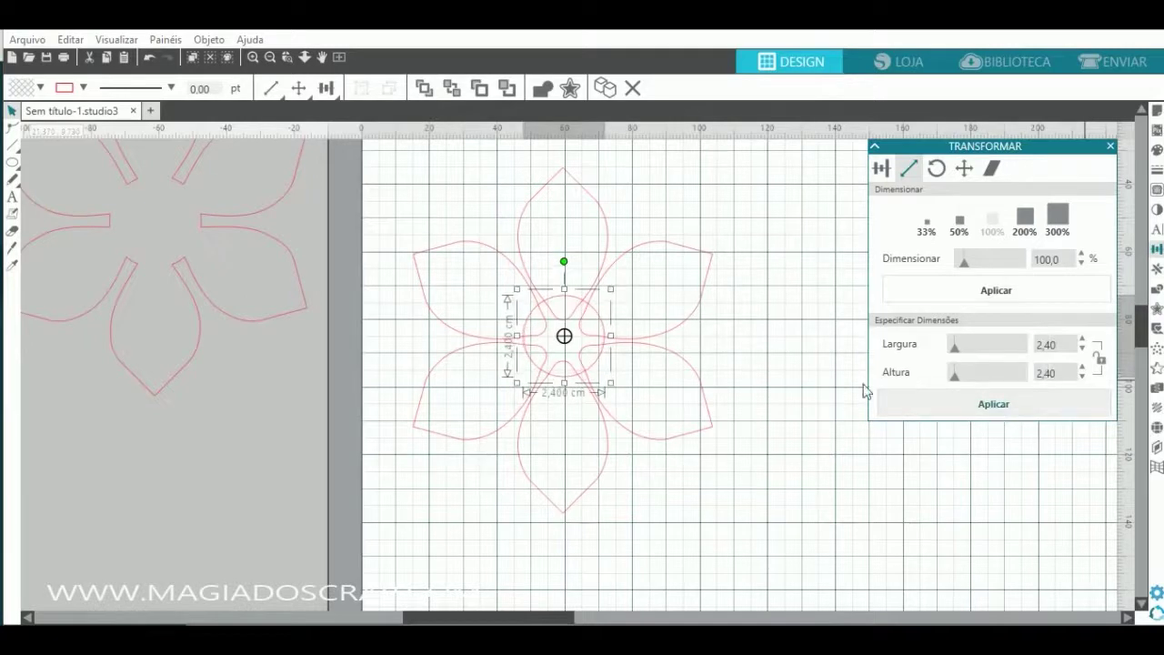
# - Move the circle off to the right of the flower and group the six petals
pyautogui.moveTo(712, 388); pyautogui.dragTo(816, 373)
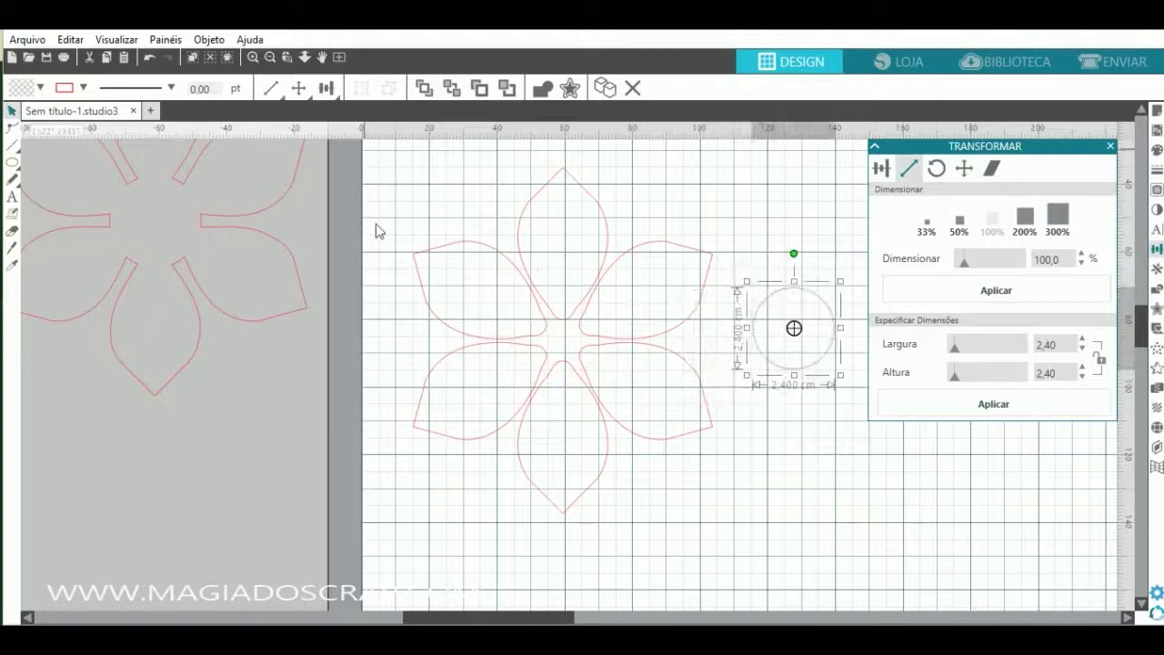
pyautogui.click(527, 481)
pyautogui.rightClick(691, 438)
pyautogui.click(744, 422)
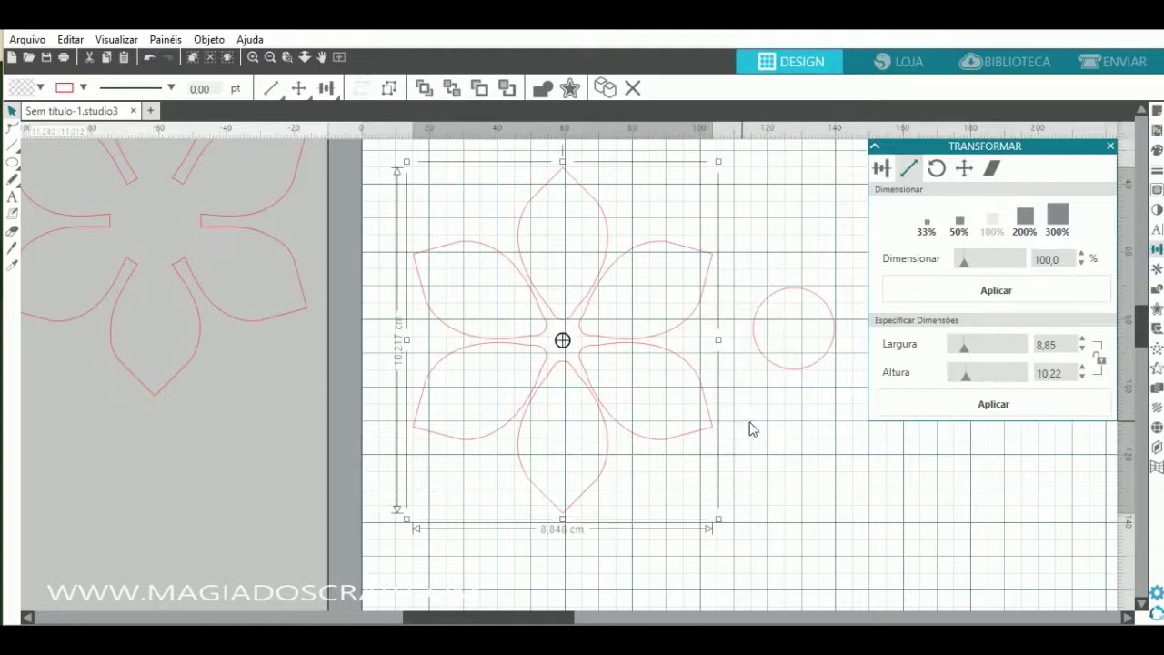
# - Align the centers of the petal group and the circle, and weld them into one flower outline
pyautogui.keyDown('shift'); pyautogui.click(800, 379); pyautogui.keyUp('shift')
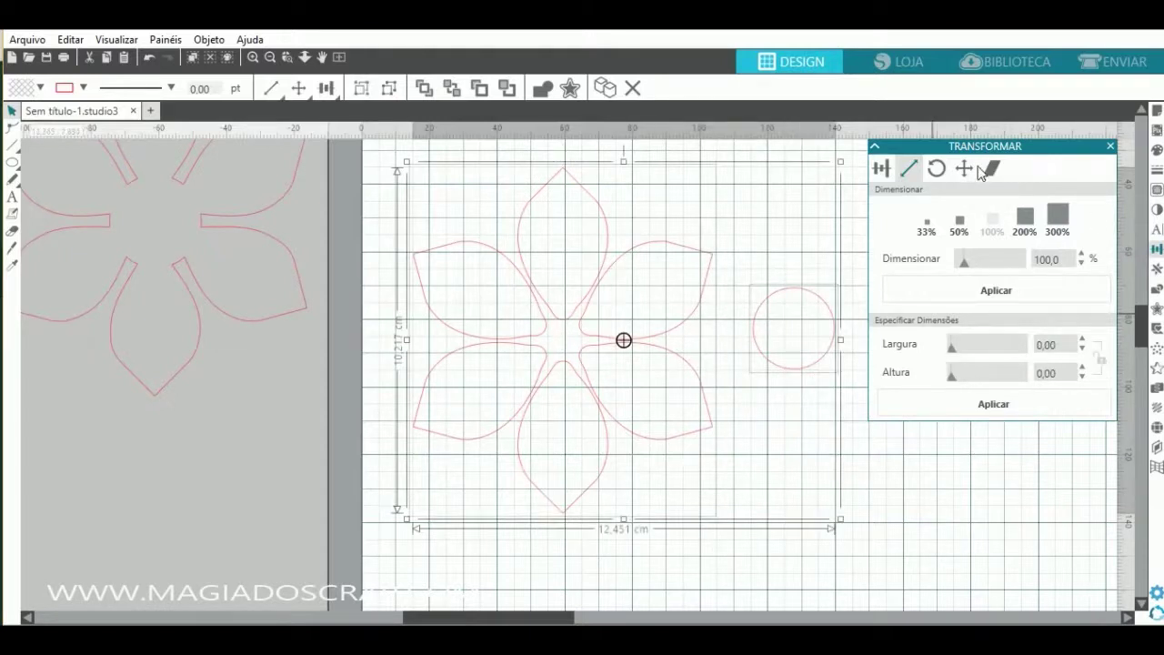
pyautogui.click(880, 168)
pyautogui.click(1041, 217)
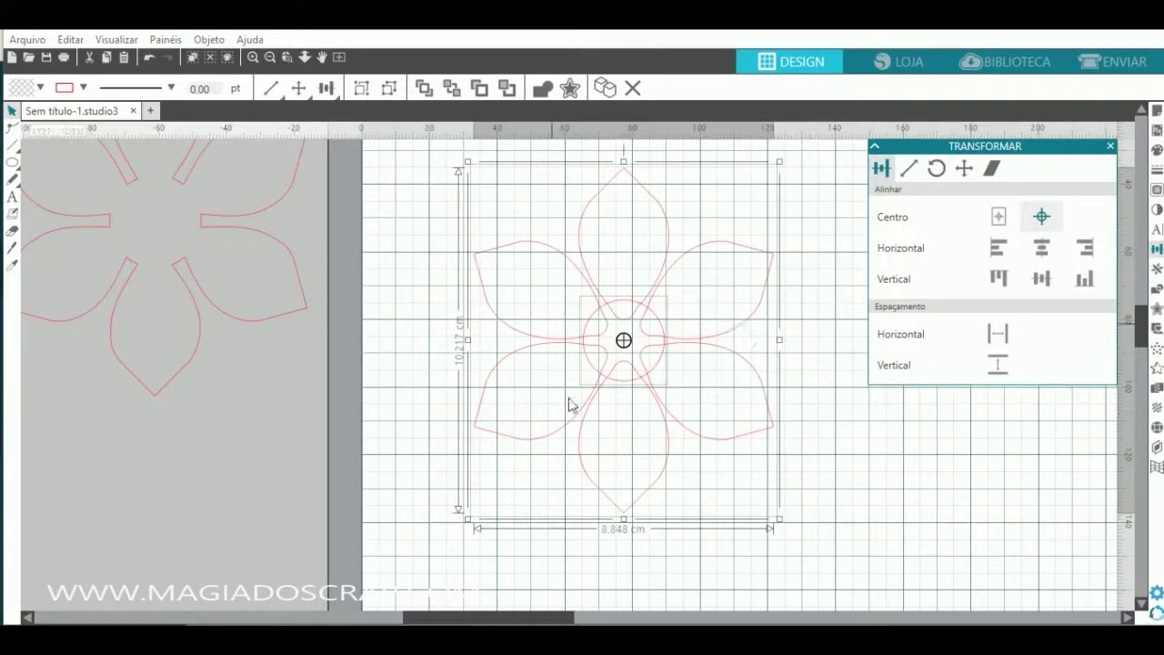
pyautogui.rightClick(649, 375)
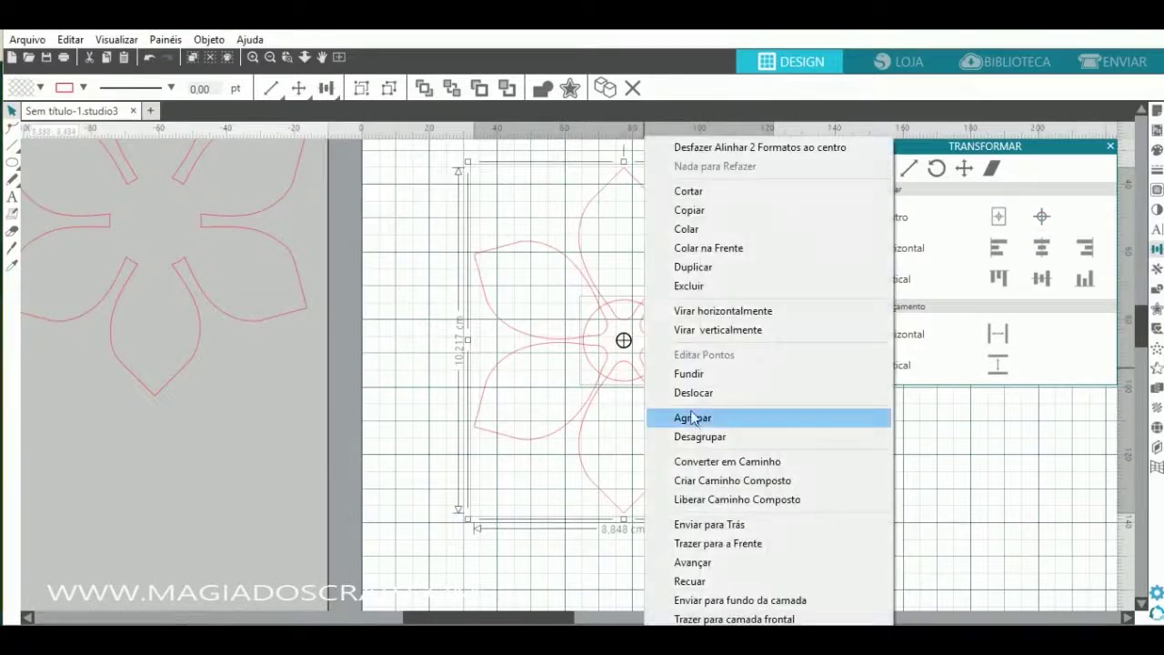
pyautogui.click(691, 372)
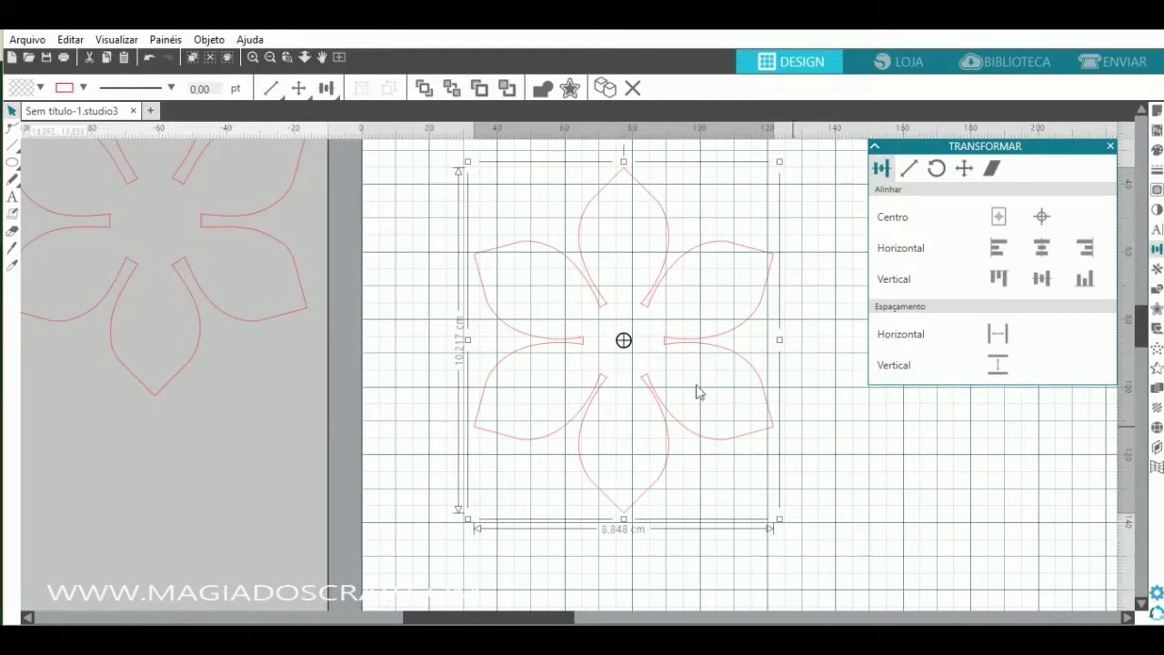
# - Reposition the reference flower outside the page and move the welded flower to the page's right side to clear space
pyautogui.moveTo(222, 300)
pyautogui.mouseDown()
pyautogui.moveTo(301, 421)
pyautogui.moveTo(301, 384)
pyautogui.mouseUp()
pyautogui.click(301, 384)
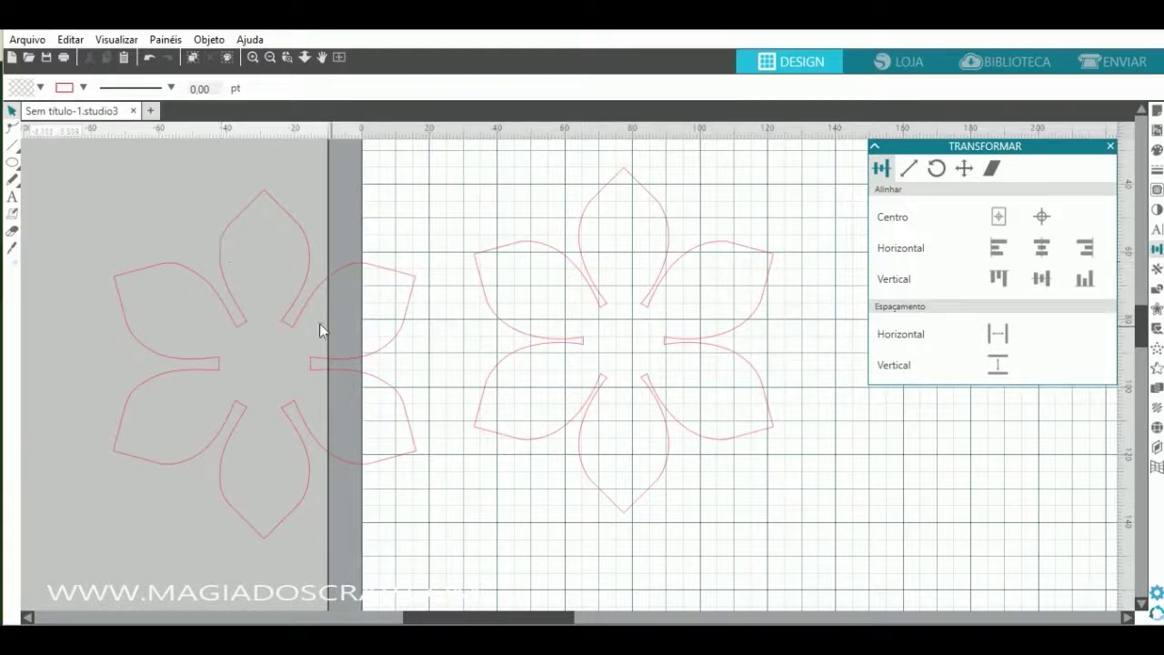
pyautogui.moveTo(306, 328); pyautogui.dragTo(146, 279)
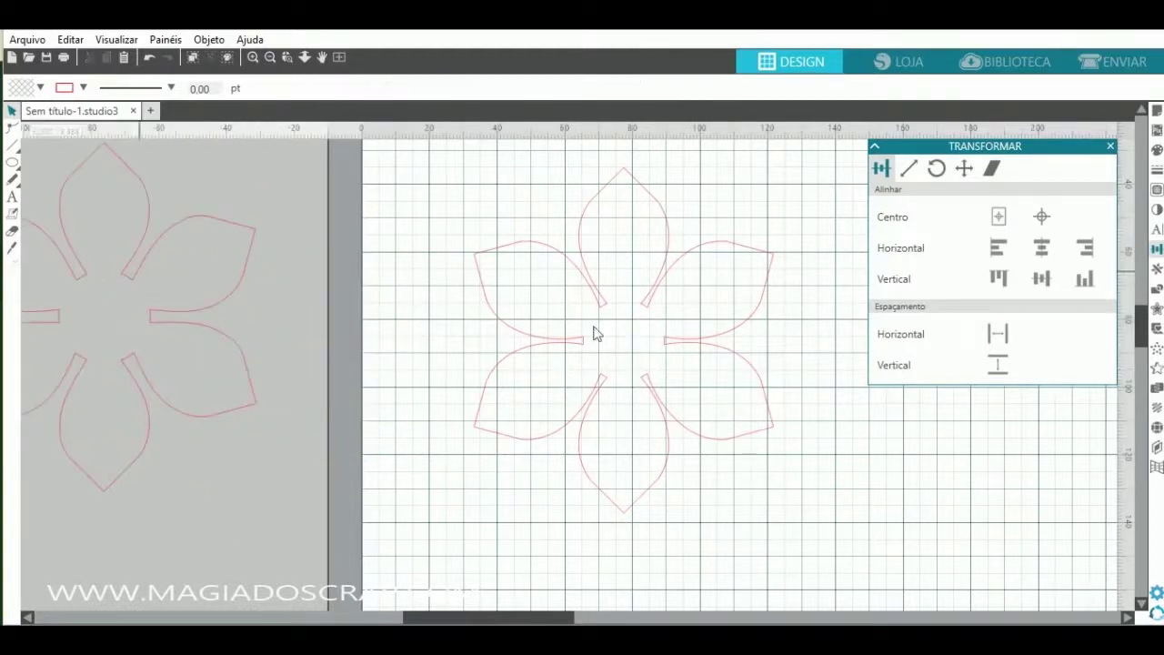
pyautogui.moveTo(611, 312); pyautogui.dragTo(846, 388)
pyautogui.click(787, 390)
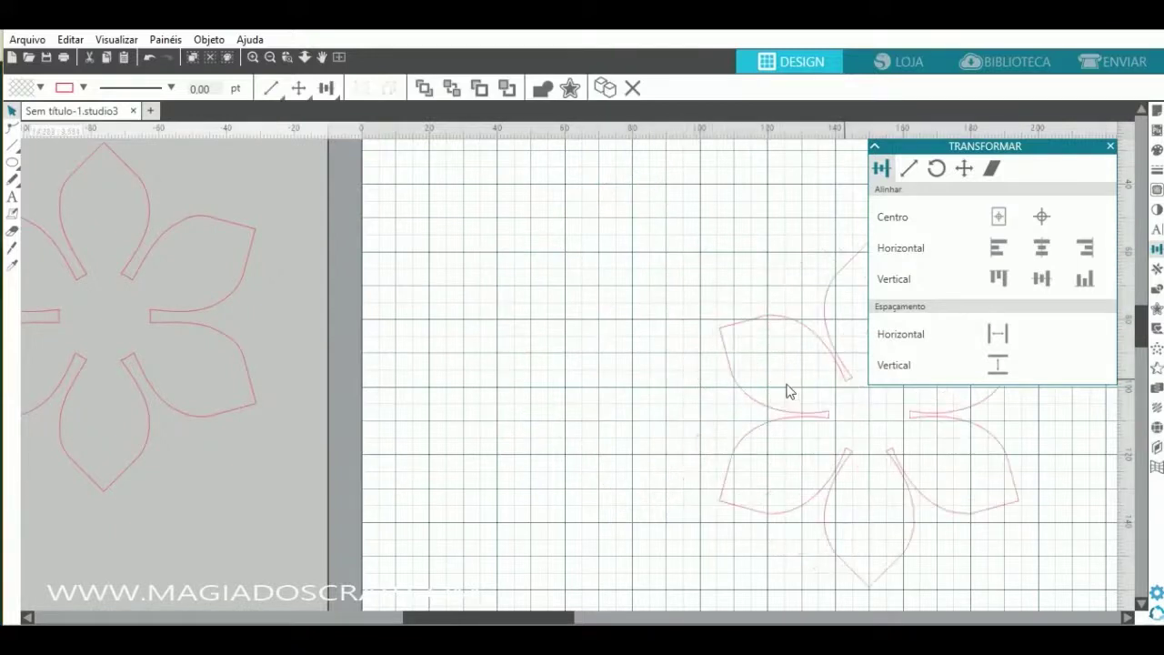
# - Turn on grid snapping and draw a new ellipse 2.5 cm wide and 3 cm high in the page's empty left area
pyautogui.moveTo(11, 162)
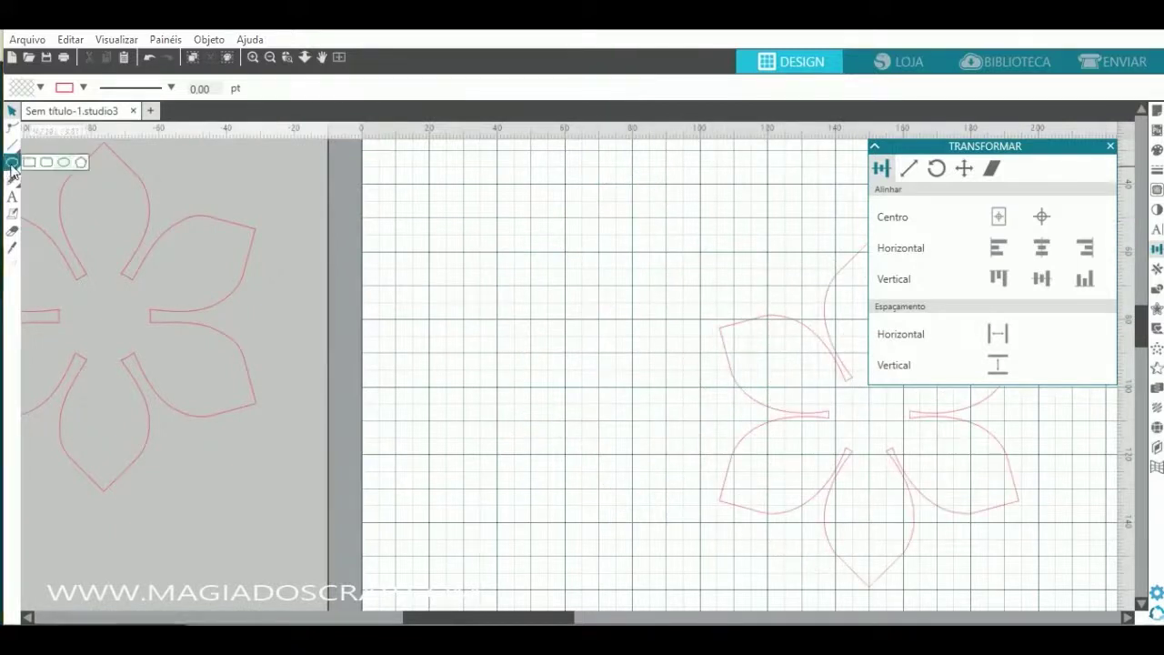
pyautogui.click(63, 162)
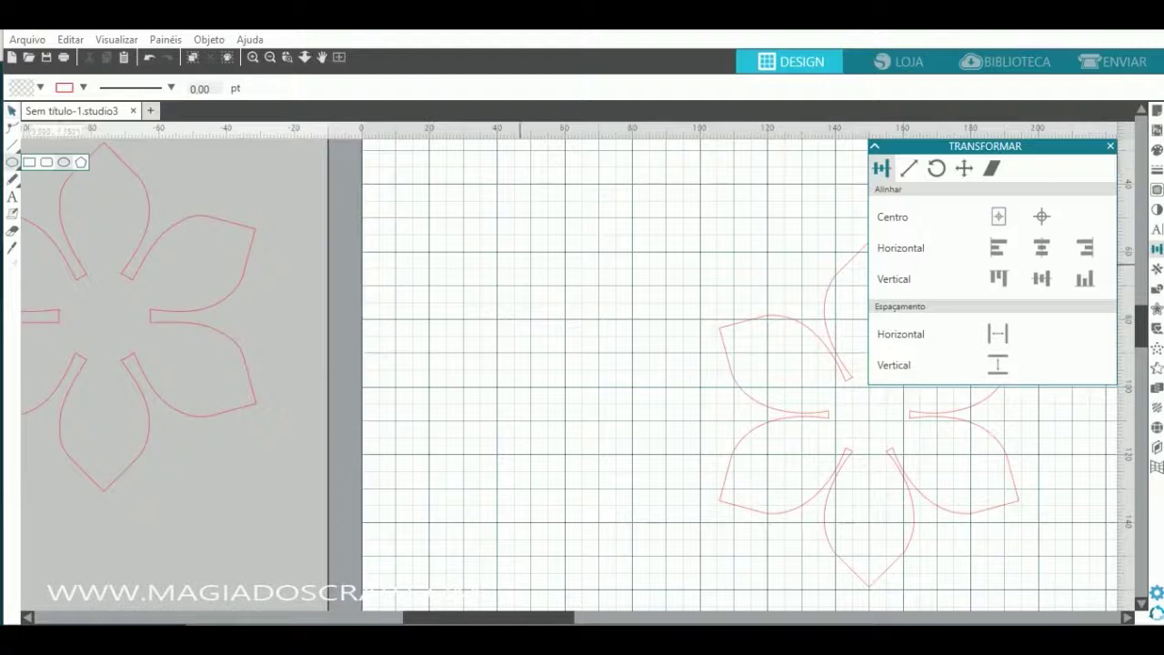
pyautogui.click(1110, 146)
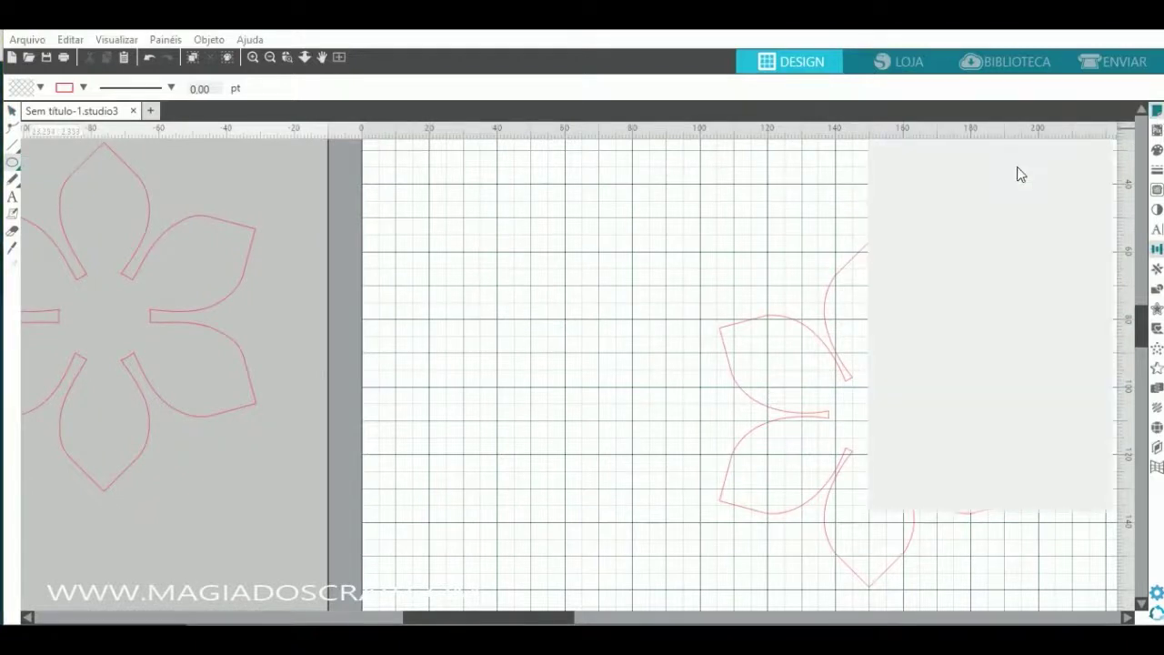
pyautogui.click(908, 172)
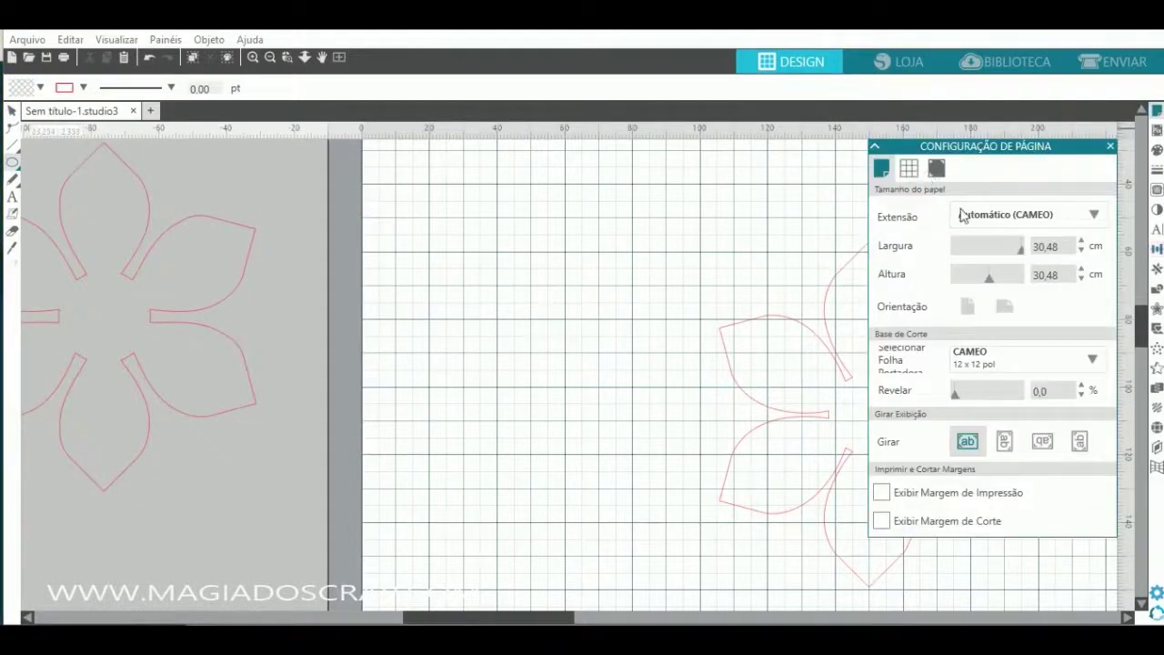
pyautogui.click(998, 212)
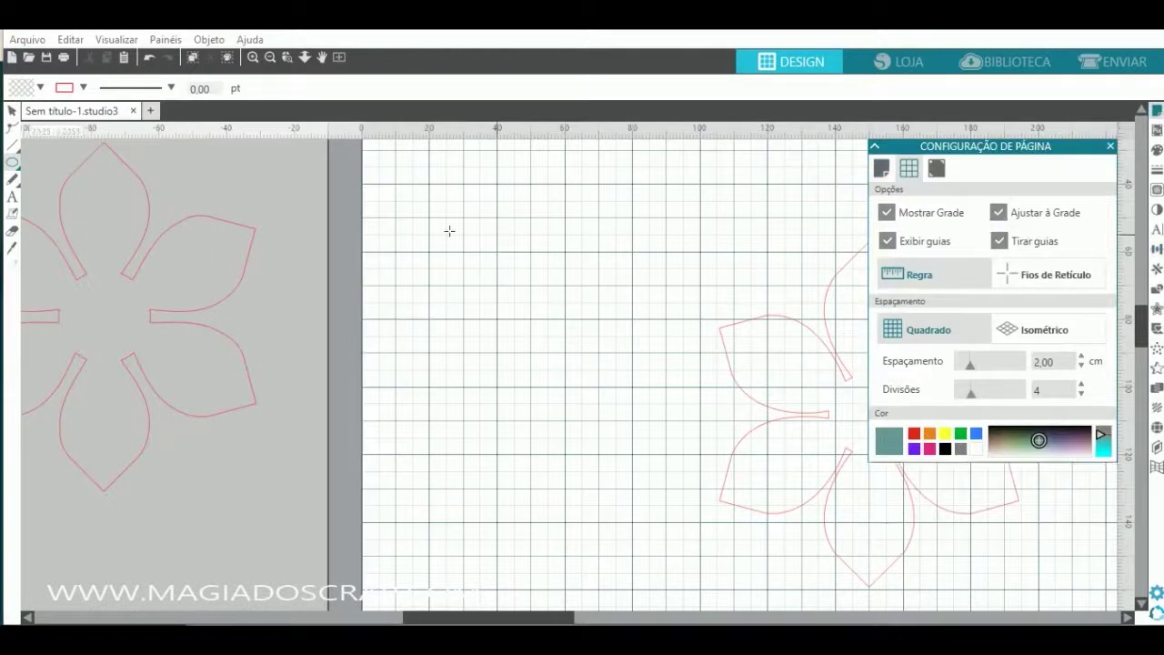
pyautogui.hotkey('ctrl', 'shift', ';')
pyautogui.moveTo(431, 220); pyautogui.dragTo(513, 322)
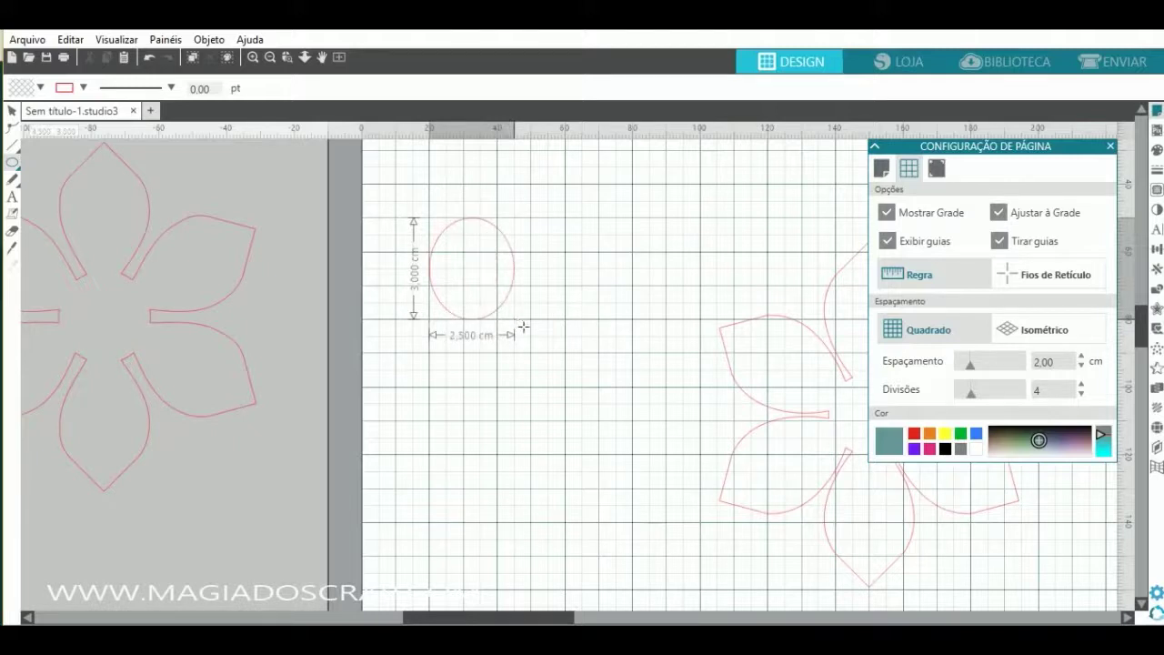
# - Extend the new ellipse to about 3 cm wide and 4 cm high and add an edit point on each upper side
pyautogui.moveTo(525, 327); pyautogui.dragTo(540, 358)
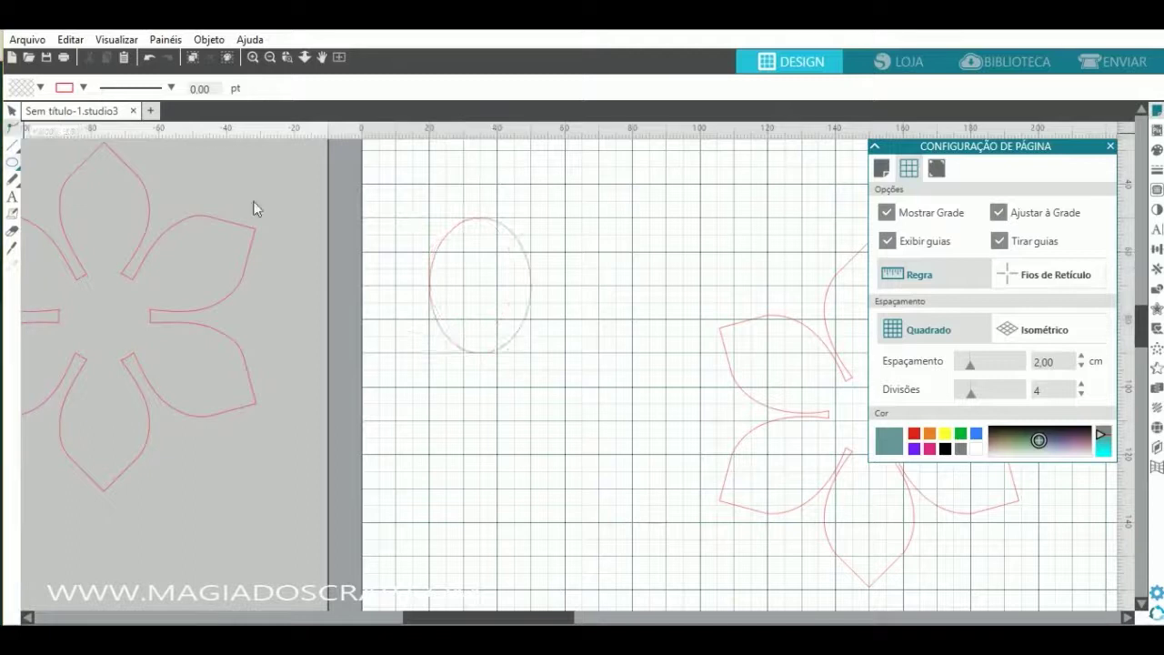
pyautogui.click(454, 246)
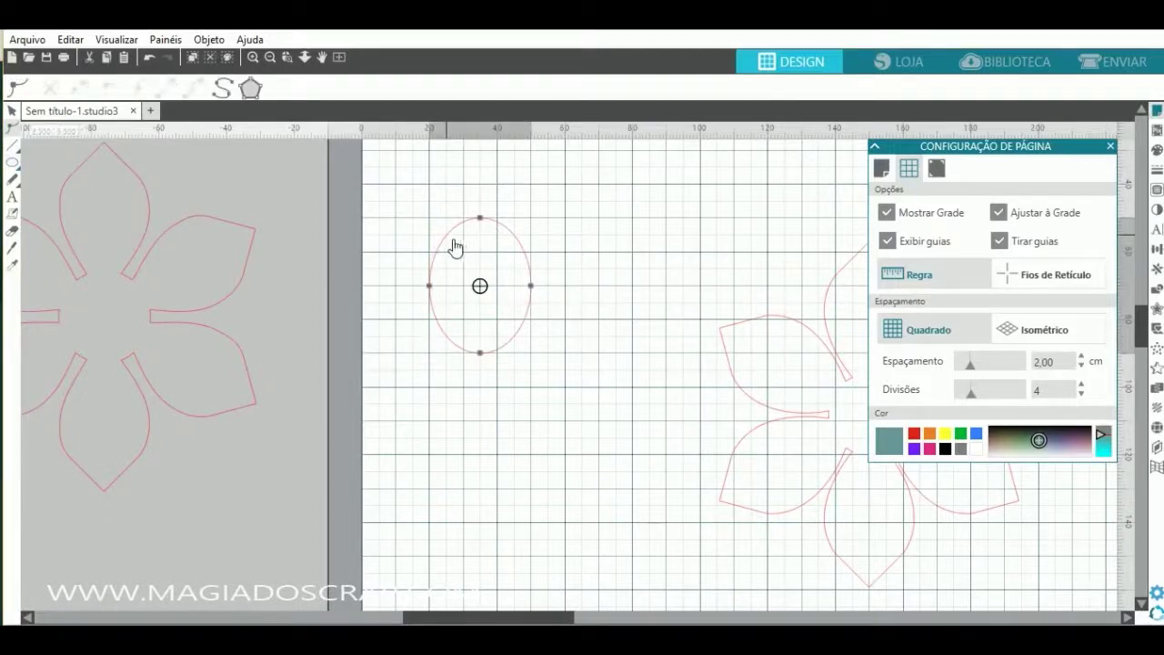
pyautogui.click(444, 253)
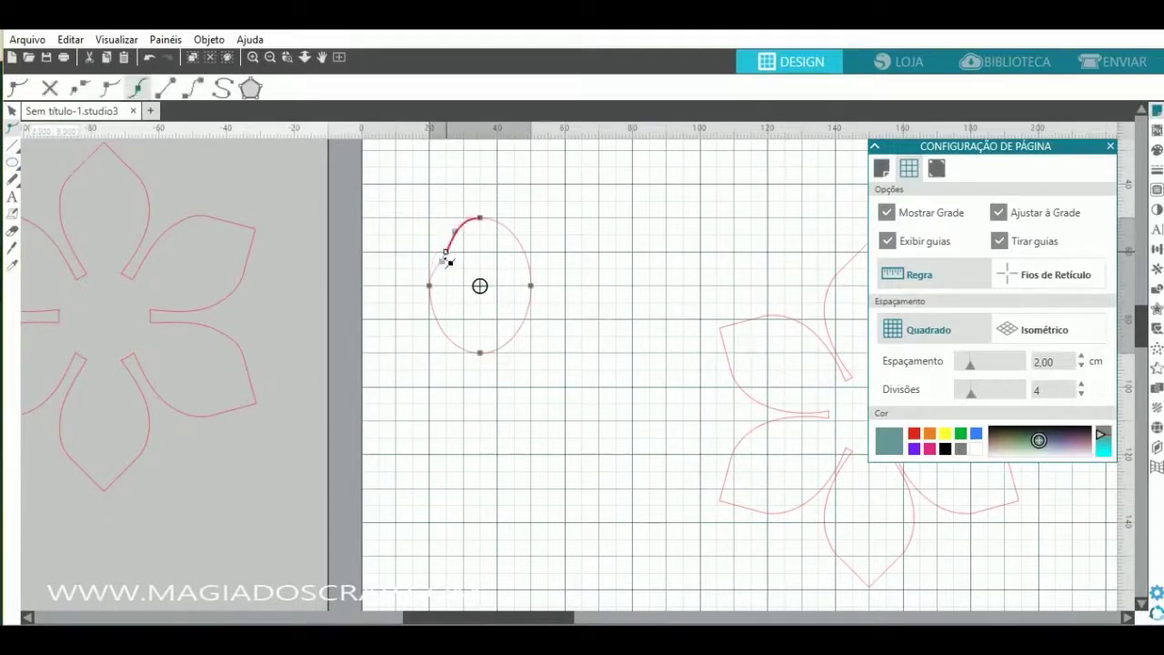
pyautogui.click(515, 253)
# - Convert the two curve segments at the ellipse's top into straight lines to form a pointed petal tip
pyautogui.click(488, 224)
pyautogui.click(164, 87)
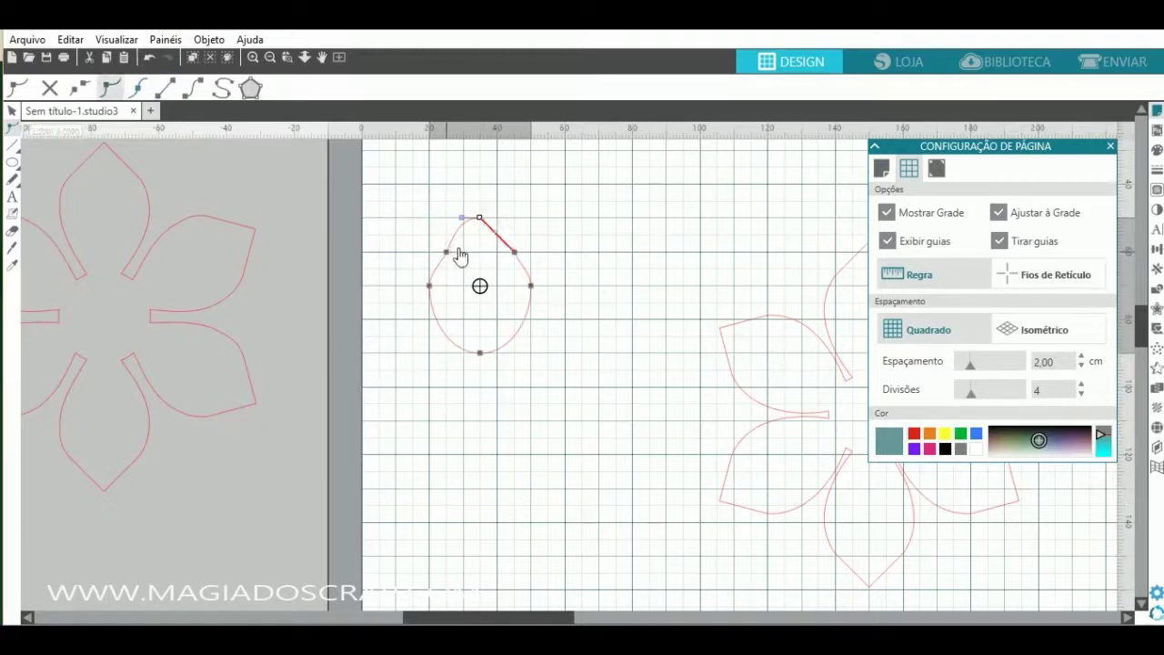
pyautogui.click(452, 257)
pyautogui.click(164, 88)
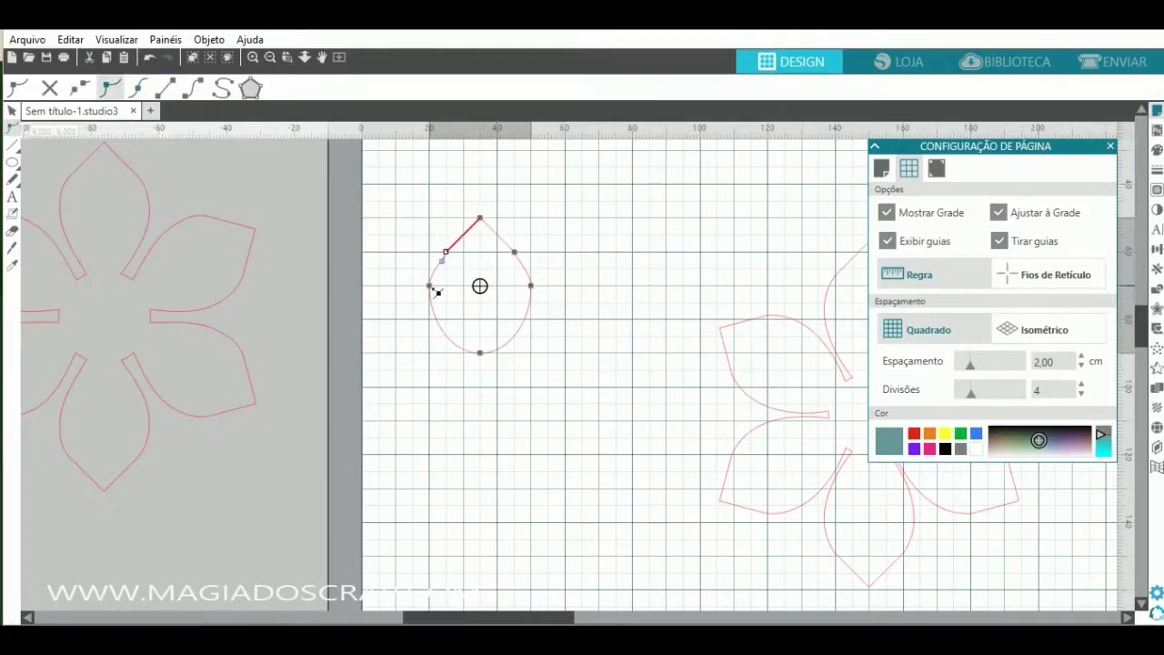
# - Turn off grid snapping and pull the petal's left and right side points slightly inward
pyautogui.click(1015, 216)
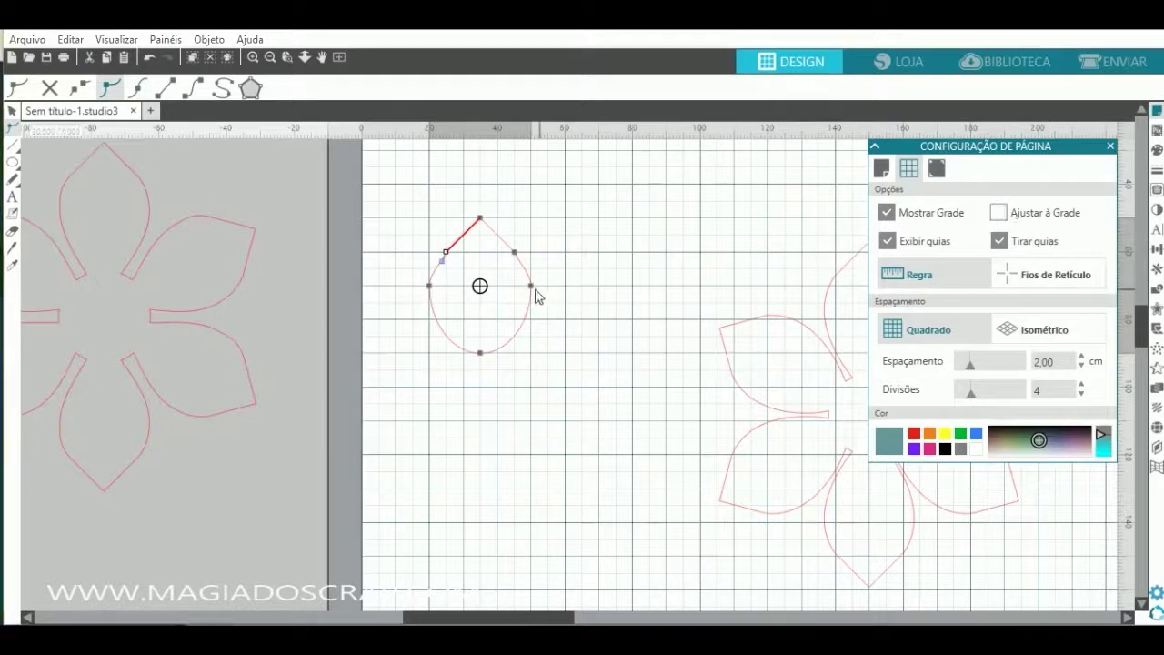
pyautogui.moveTo(532, 288); pyautogui.dragTo(527, 288)
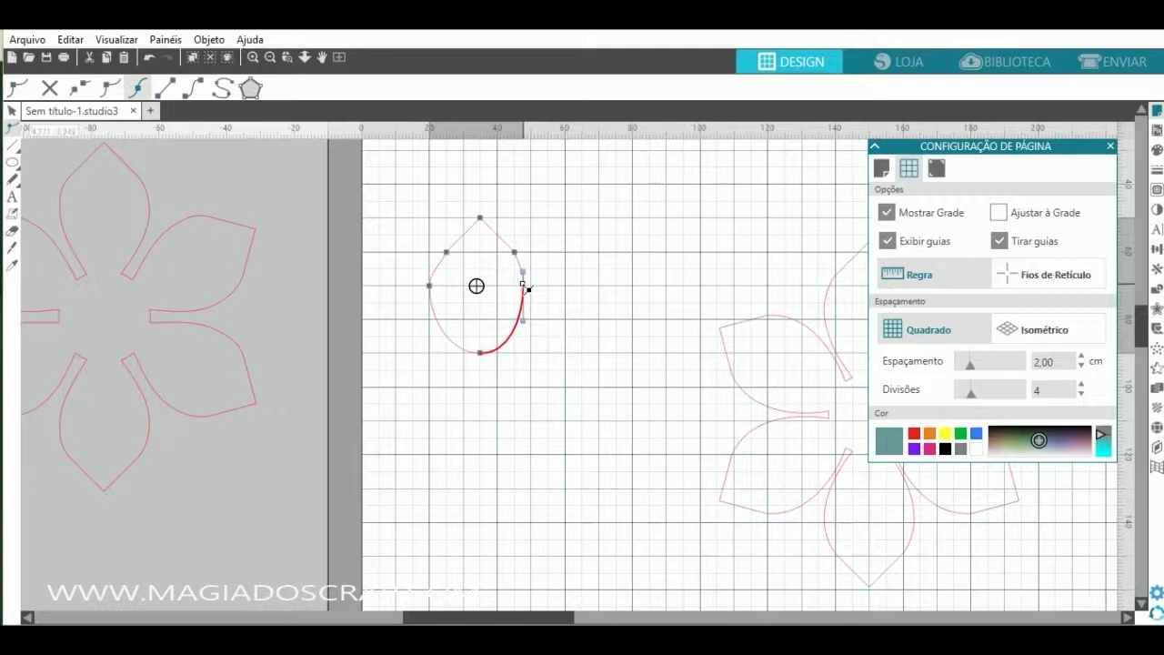
pyautogui.moveTo(436, 291); pyautogui.dragTo(441, 294)
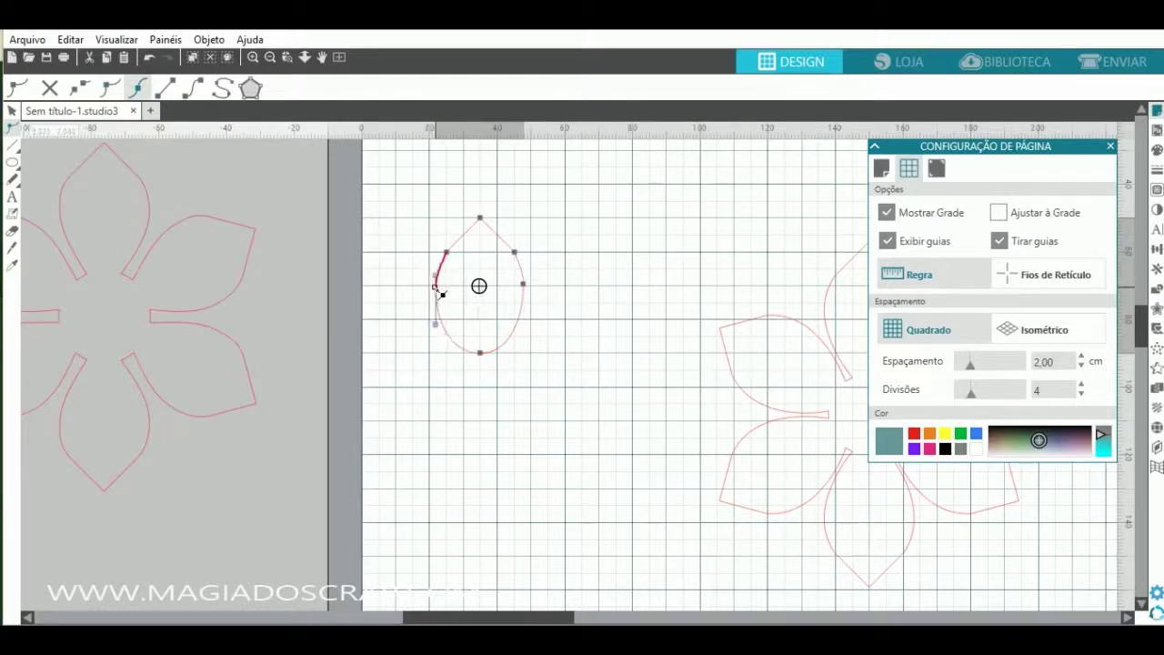
pyautogui.click(446, 253)
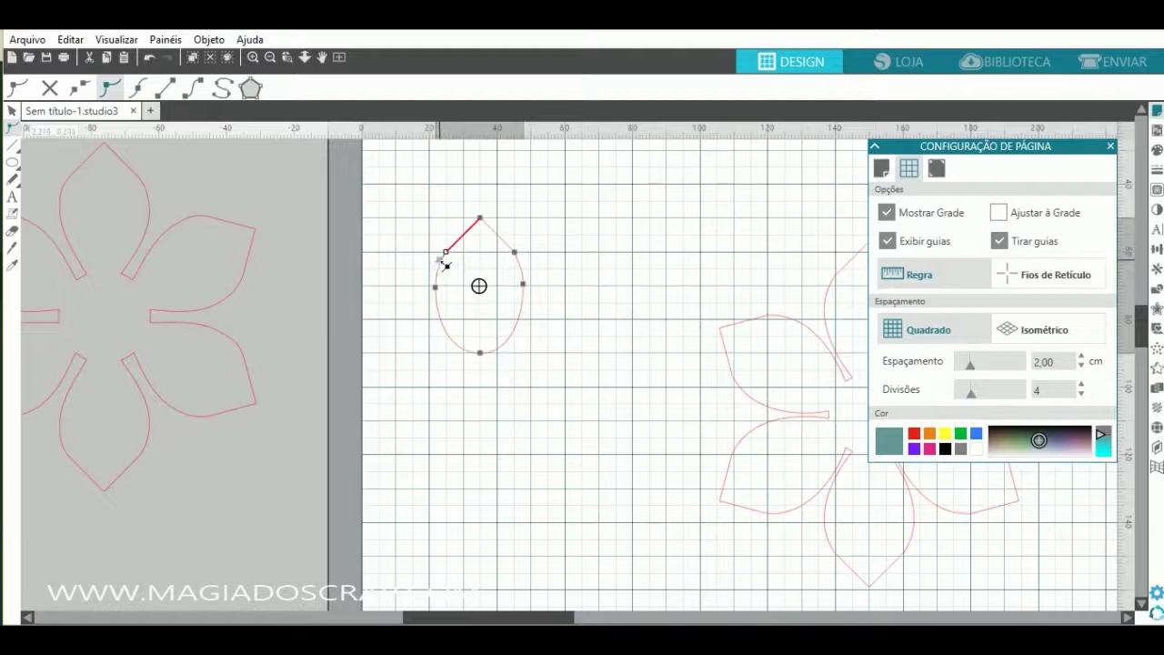
pyautogui.click(516, 253)
# - Pull the petal's lower end point down to lengthen the petal to about 5.5 cm, and leave point editing
pyautogui.click(481, 355)
pyautogui.moveTo(487, 372)
pyautogui.mouseDown()
pyautogui.moveTo(480, 427)
pyautogui.moveTo(484, 397)
pyautogui.moveTo(484, 408)
pyautogui.mouseUp()
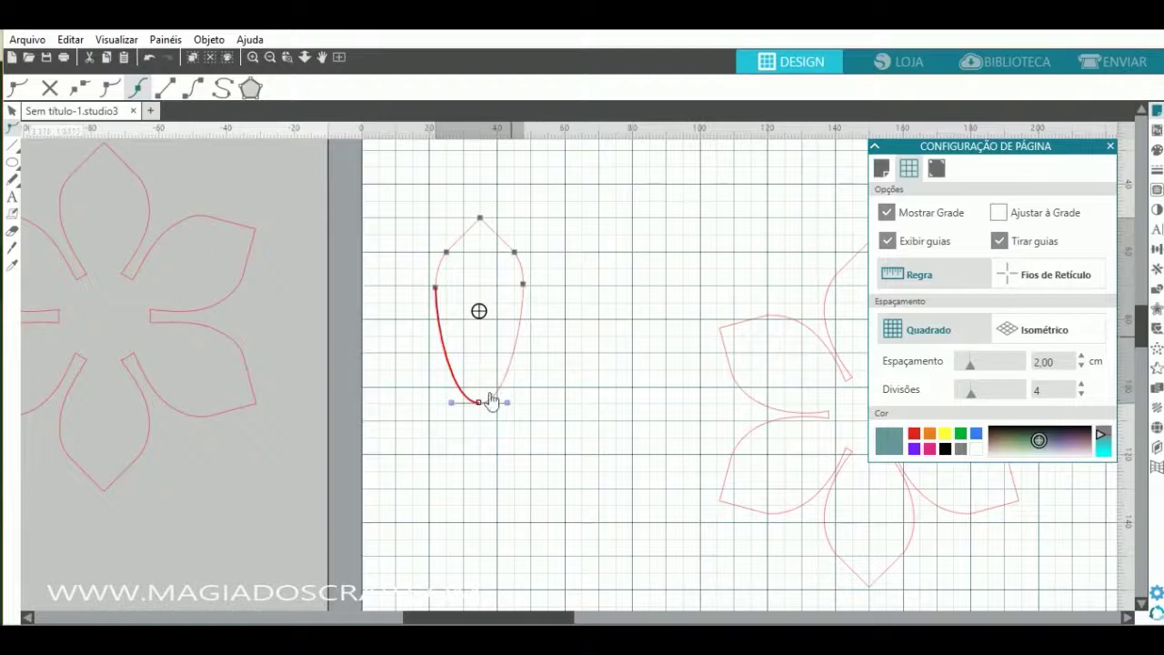
pyautogui.click(479, 366)
pyautogui.press('Escape')
pyautogui.click(545, 347)
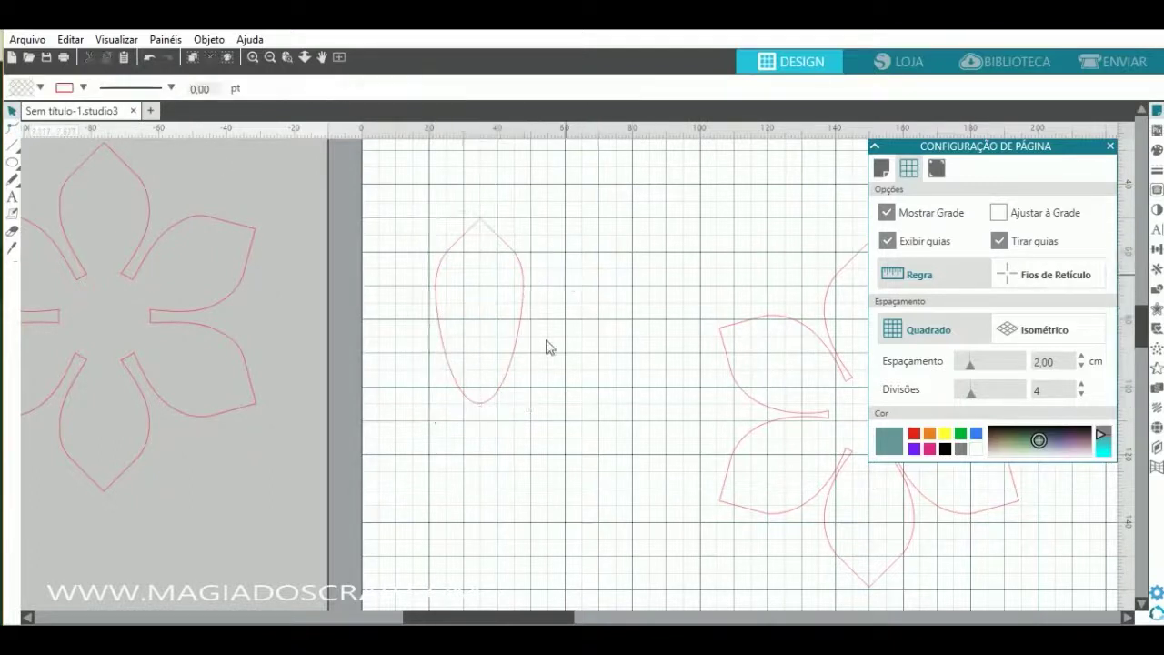
# - Create a vertically mirrored copy of the long petal directly below the original
pyautogui.click(529, 333)
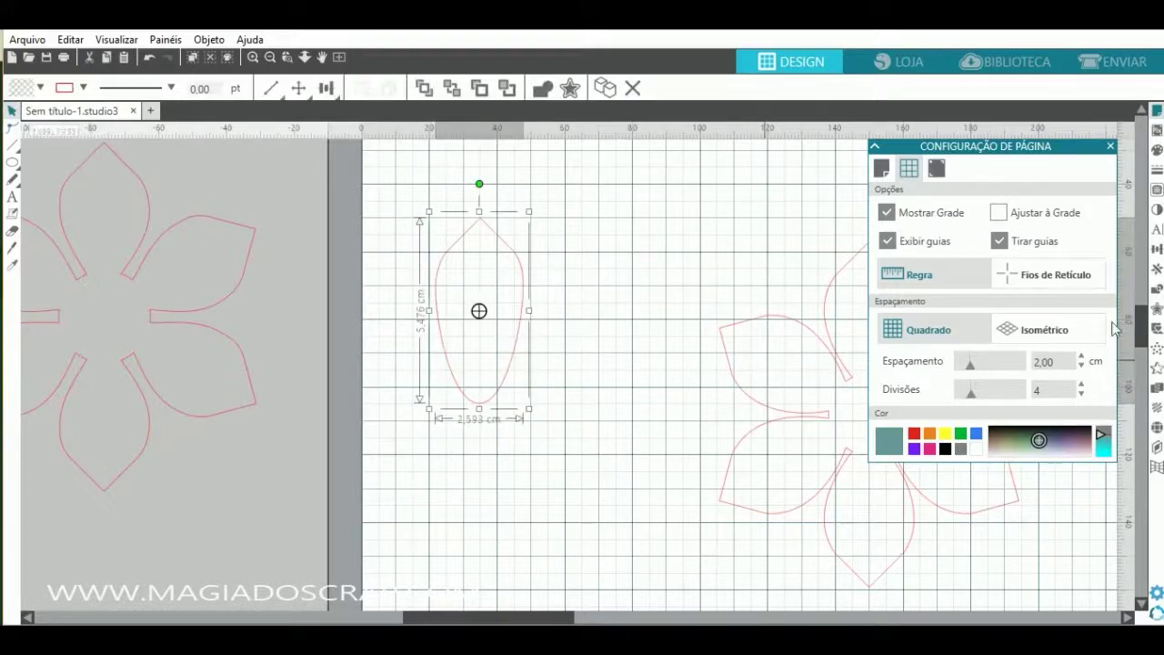
pyautogui.click(1157, 270)
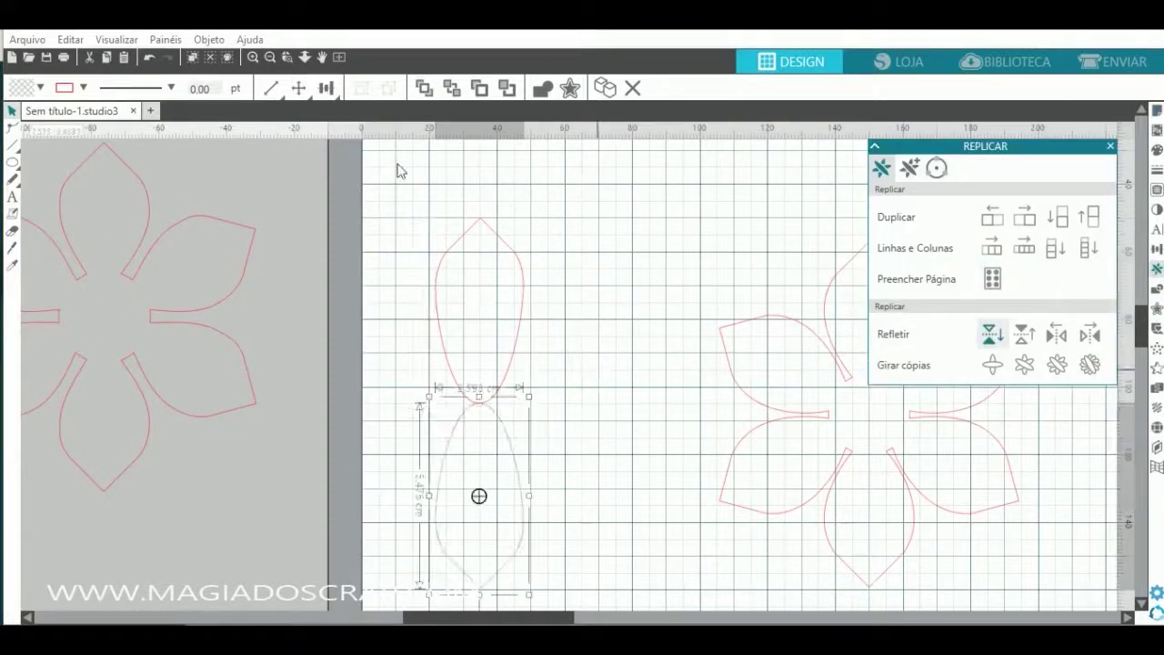
pyautogui.click(271, 60)
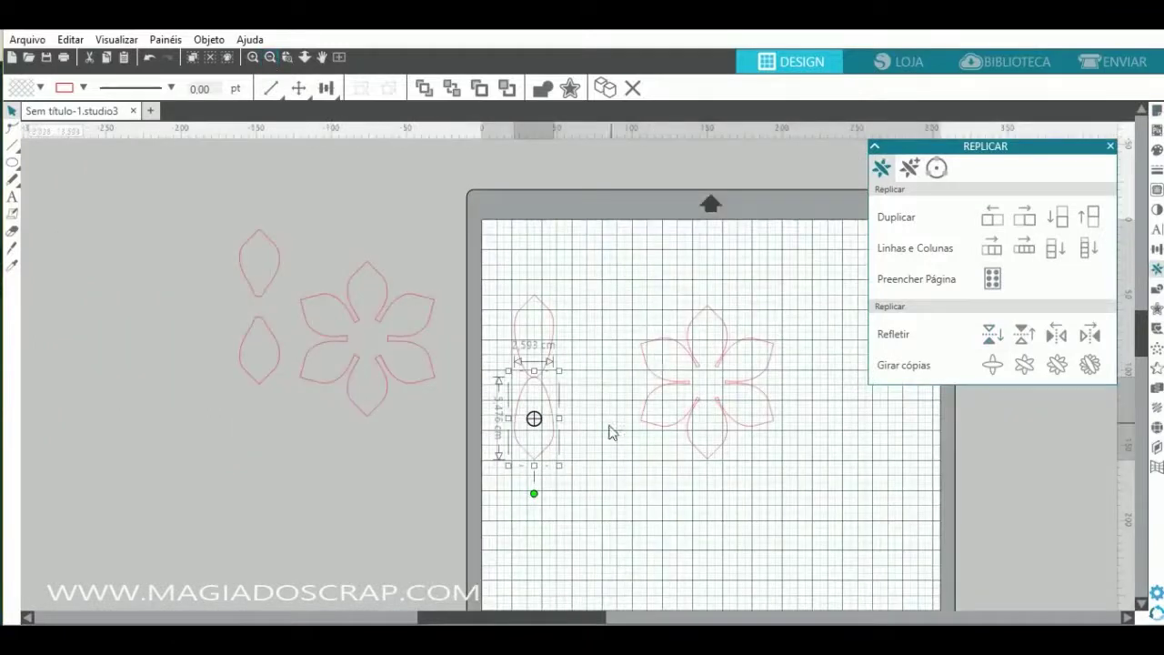
pyautogui.hscroll(3, 607, 446)
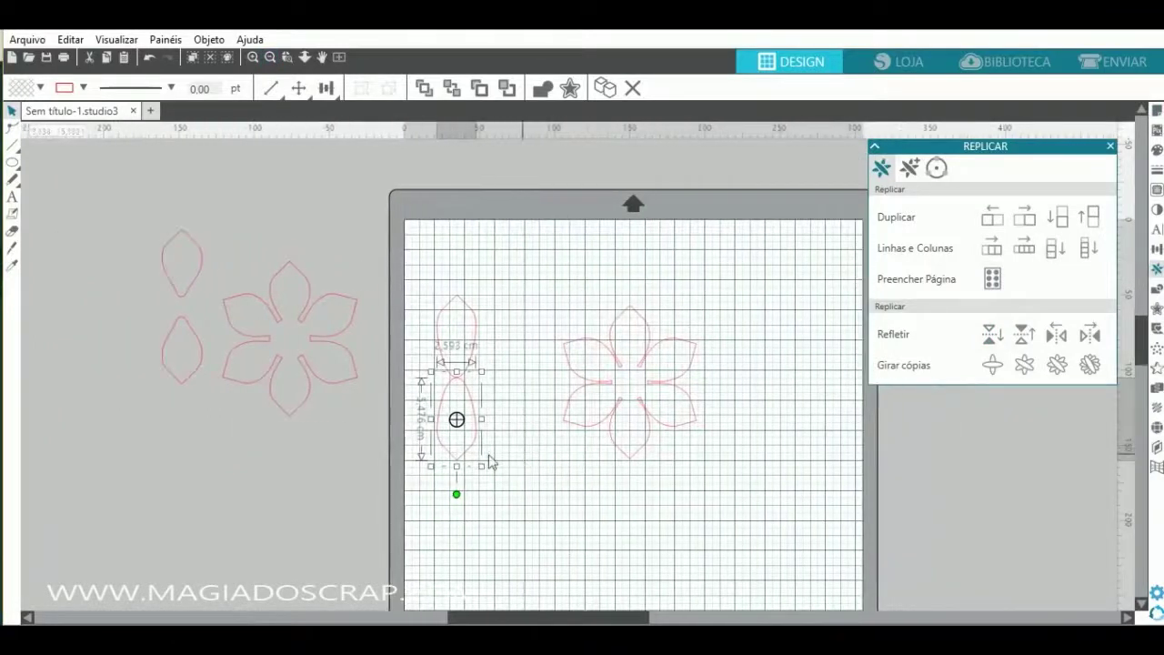
# - Move the mirrored petal straight down, leaving a gap so the pair spans about 12.6 cm in height
pyautogui.moveTo(475, 461); pyautogui.dragTo(469, 460)
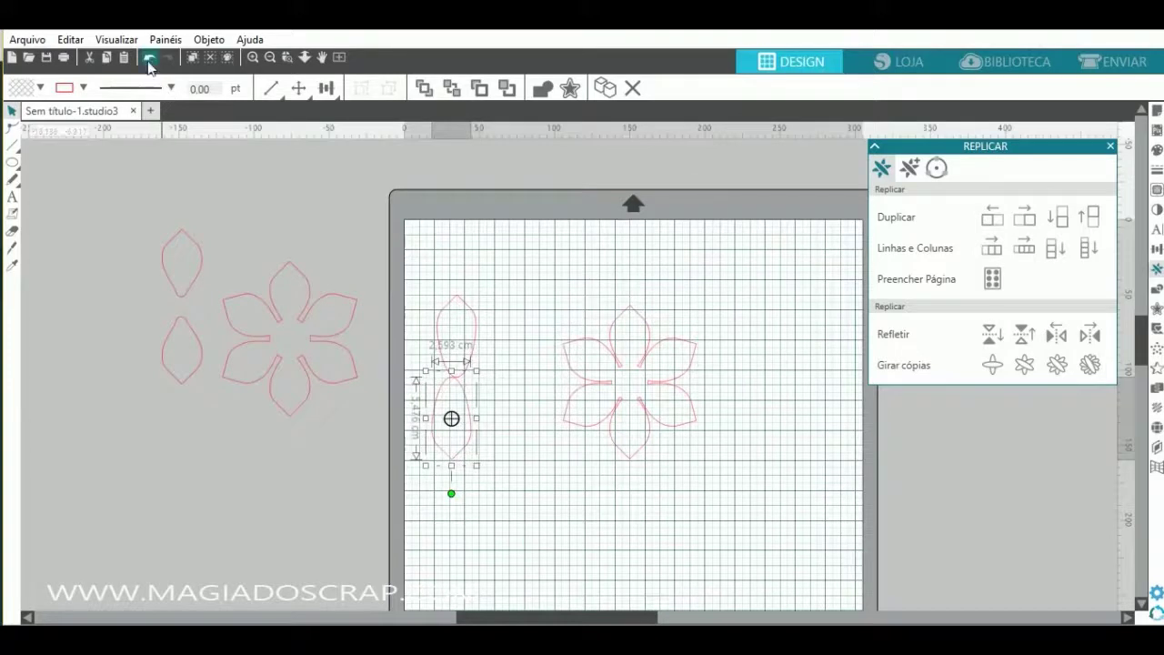
pyautogui.hscroll(-1, 293, 255)
pyautogui.press('Down')
pyautogui.press('Down')
pyautogui.press('Down')
pyautogui.press('Down')
pyautogui.press('Down')
pyautogui.press('Down')
pyautogui.press('Down')
pyautogui.press('Down')
pyautogui.press('Down')
pyautogui.press('Down')
pyautogui.press('Down')
pyautogui.press('Down')
pyautogui.press('Down')
pyautogui.press('Down')
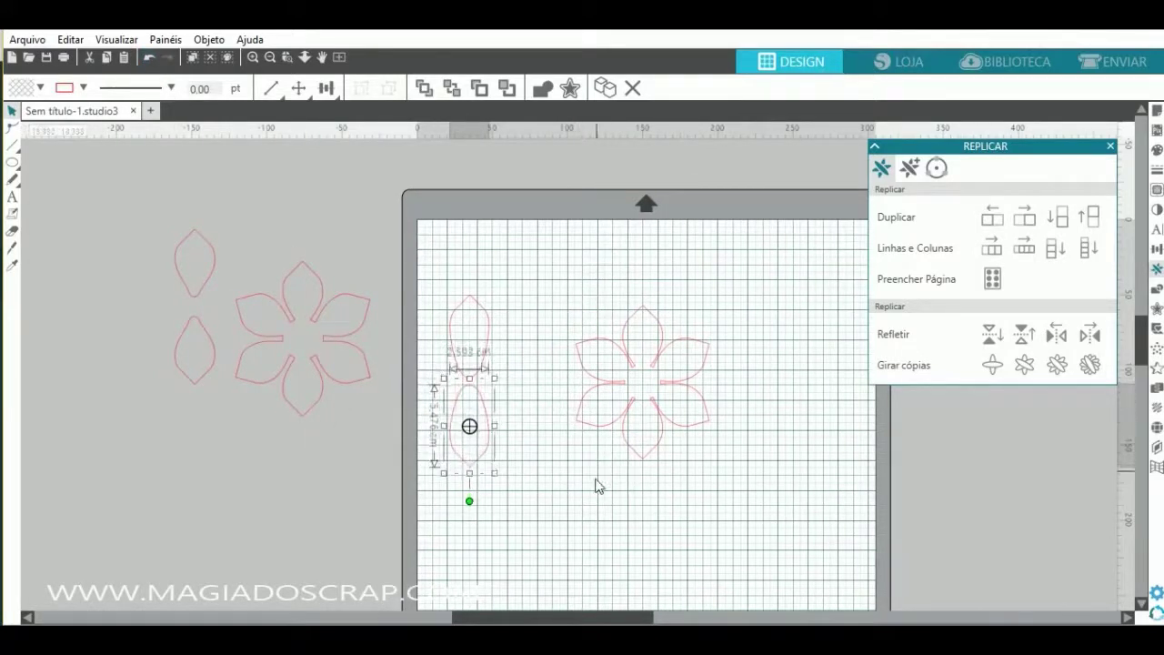
pyautogui.press('Down')
pyautogui.press('Down')
pyautogui.press('Down')
pyautogui.press('Down')
pyautogui.press('Down')
pyautogui.press('Down')
pyautogui.press('Down')
pyautogui.press('Down')
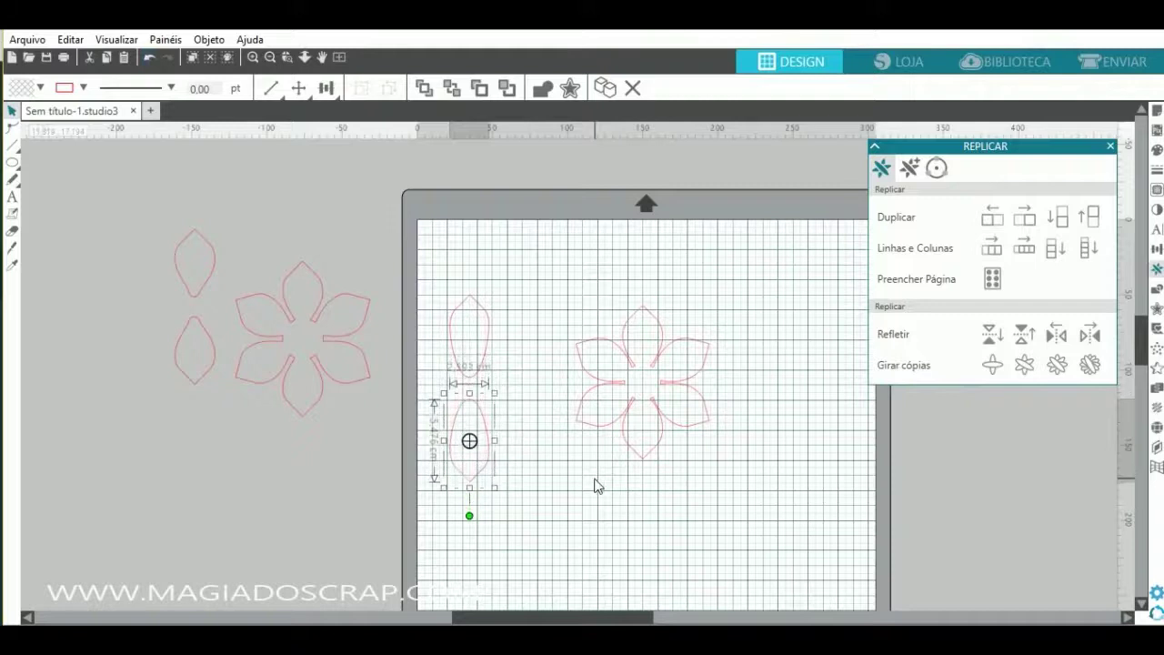
# - Group the two long petals and move the pair away from the page's left edge
pyautogui.moveTo(403, 271); pyautogui.dragTo(519, 533)
pyautogui.rightClick(443, 414)
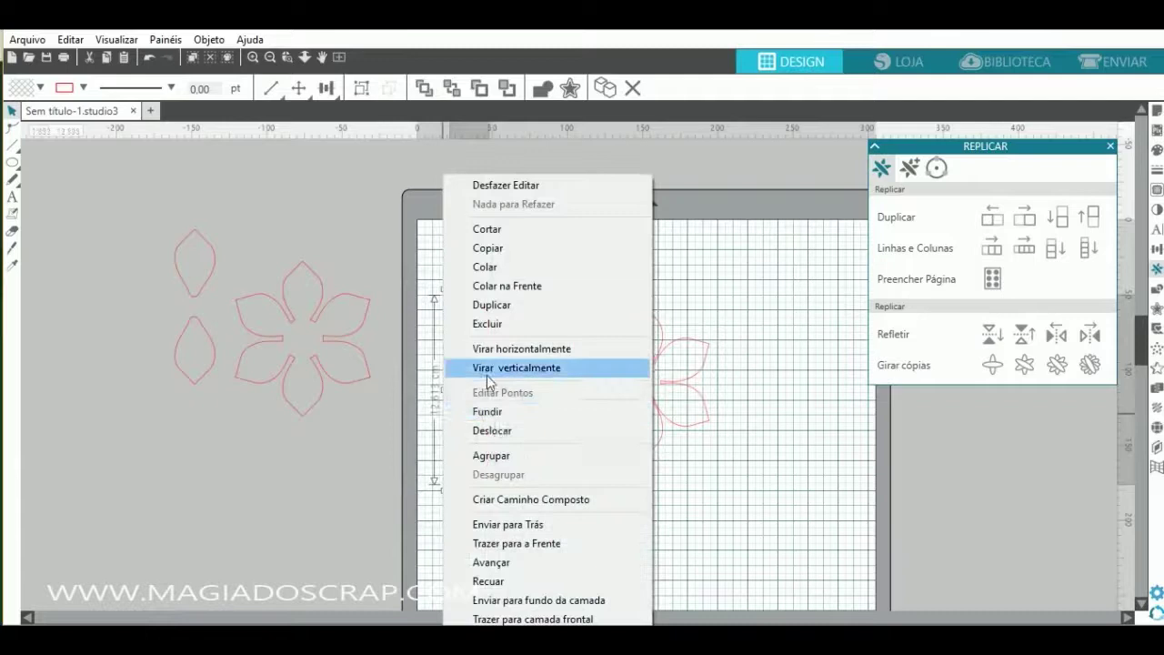
pyautogui.click(501, 454)
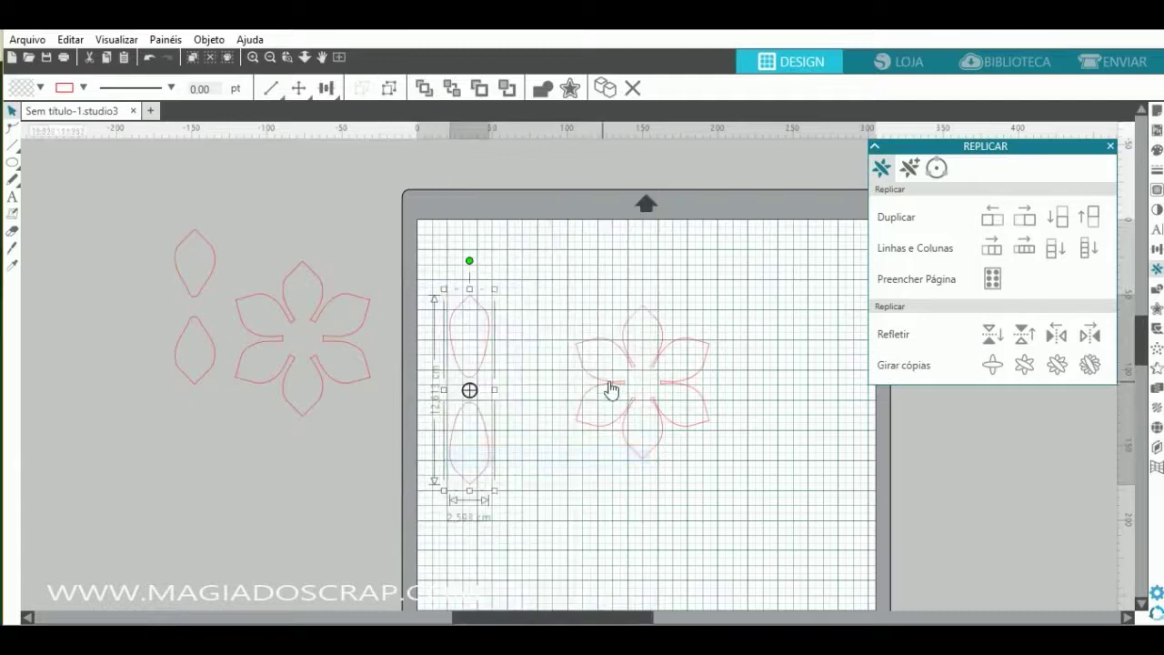
pyautogui.moveTo(469, 389); pyautogui.dragTo(561, 372)
# - Replicate the petal pair with two rotated copies to form six petals, and group all of them
pyautogui.click(1024, 366)
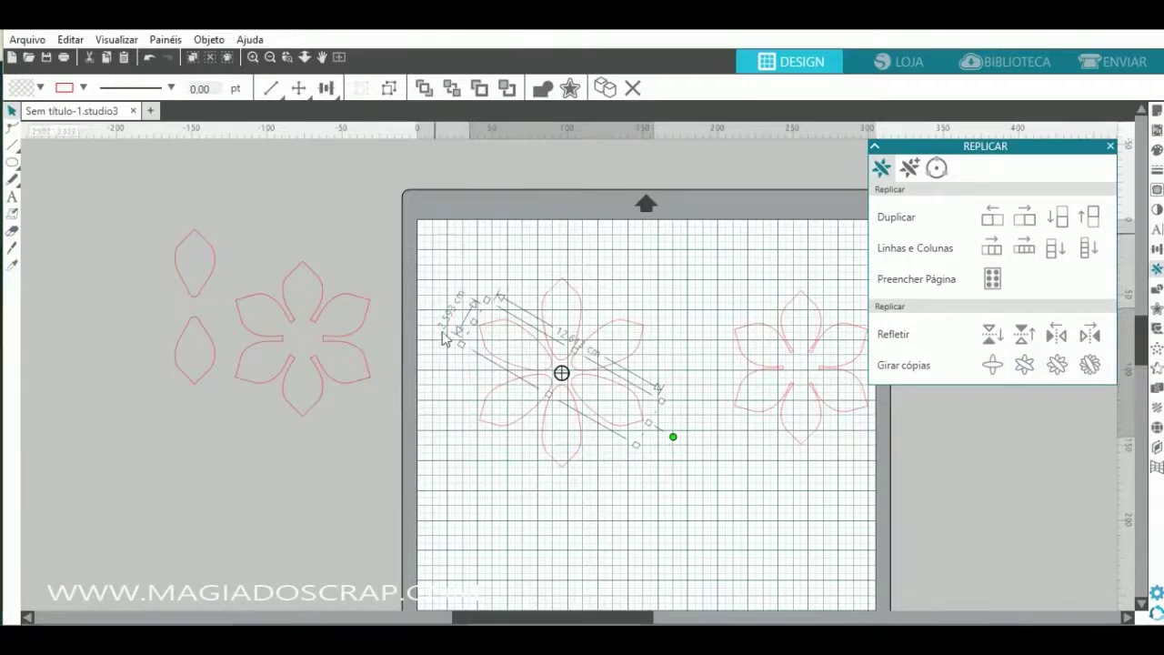
pyautogui.moveTo(438, 236); pyautogui.dragTo(597, 490)
pyautogui.rightClick(627, 436)
pyautogui.click(676, 418)
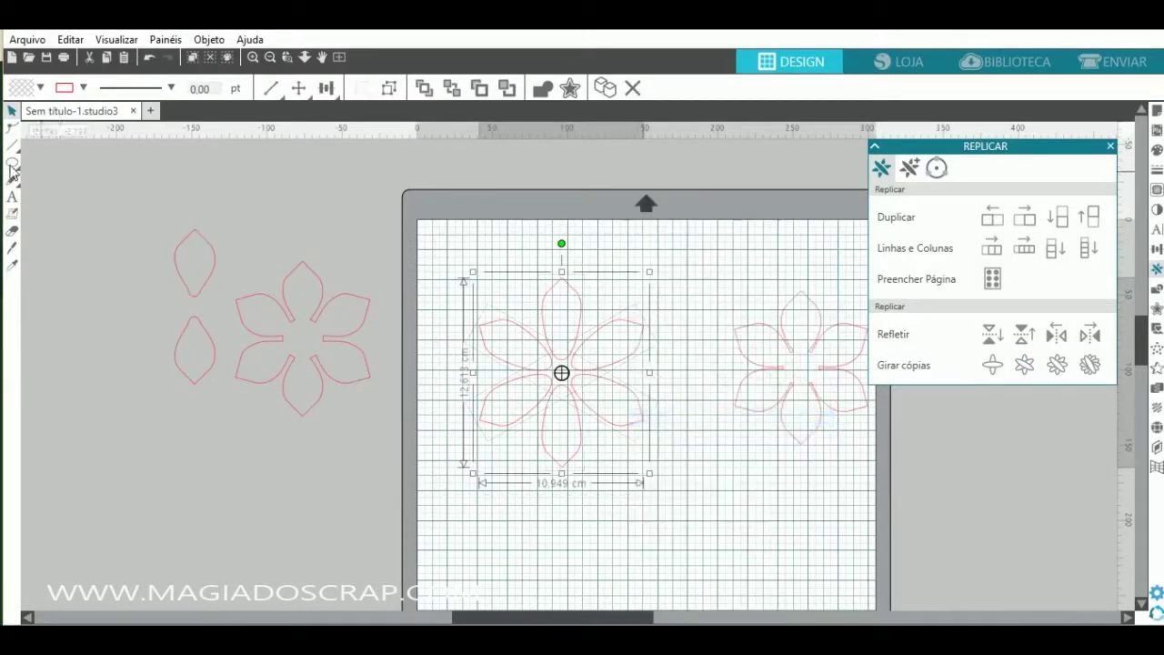
# - Draw a circle about 2.9 cm in diameter just below the six-petal group
pyautogui.moveTo(11, 170)
pyautogui.click(64, 161)
pyautogui.moveTo(602, 474)
pyautogui.mouseDown()
pyautogui.moveTo(605, 498)
pyautogui.moveTo(646, 518)
pyautogui.mouseUp()
pyautogui.press('v')
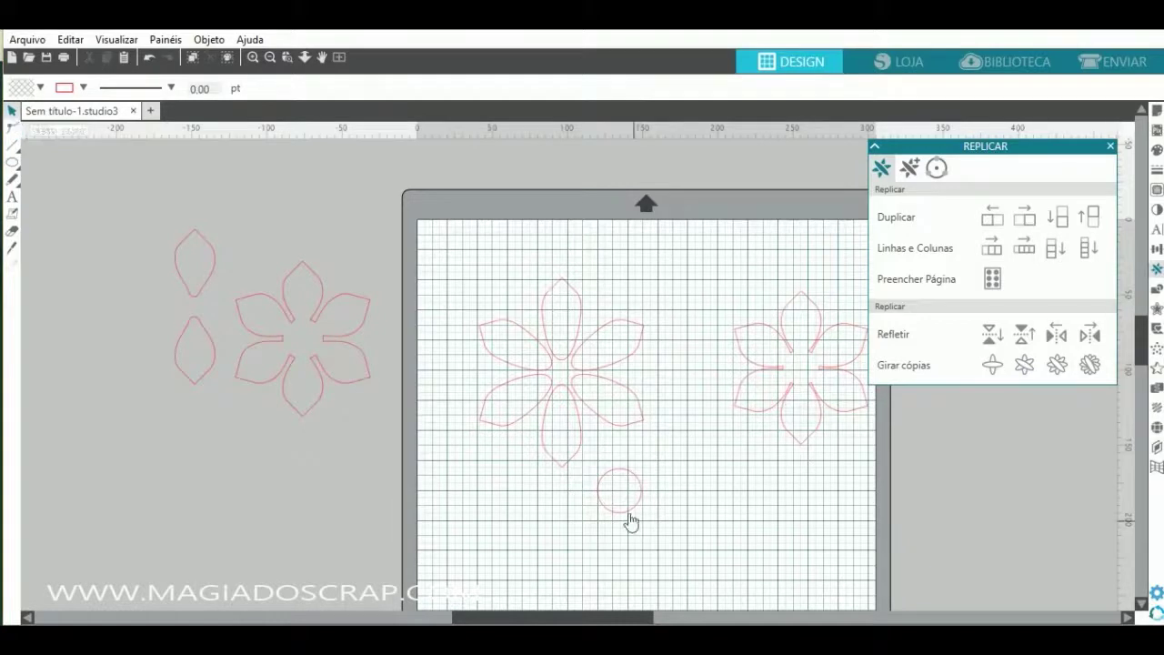
# - Set the circle's width and height to 3 cm
pyautogui.click(630, 520)
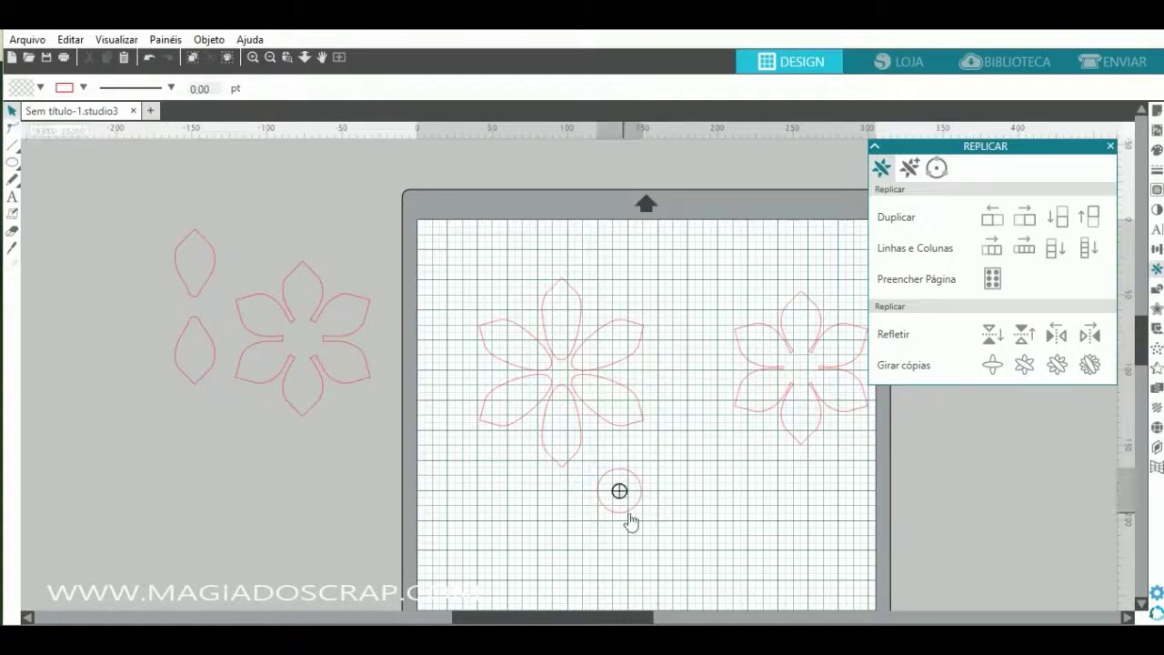
pyautogui.click(1155, 248)
pyautogui.click(909, 169)
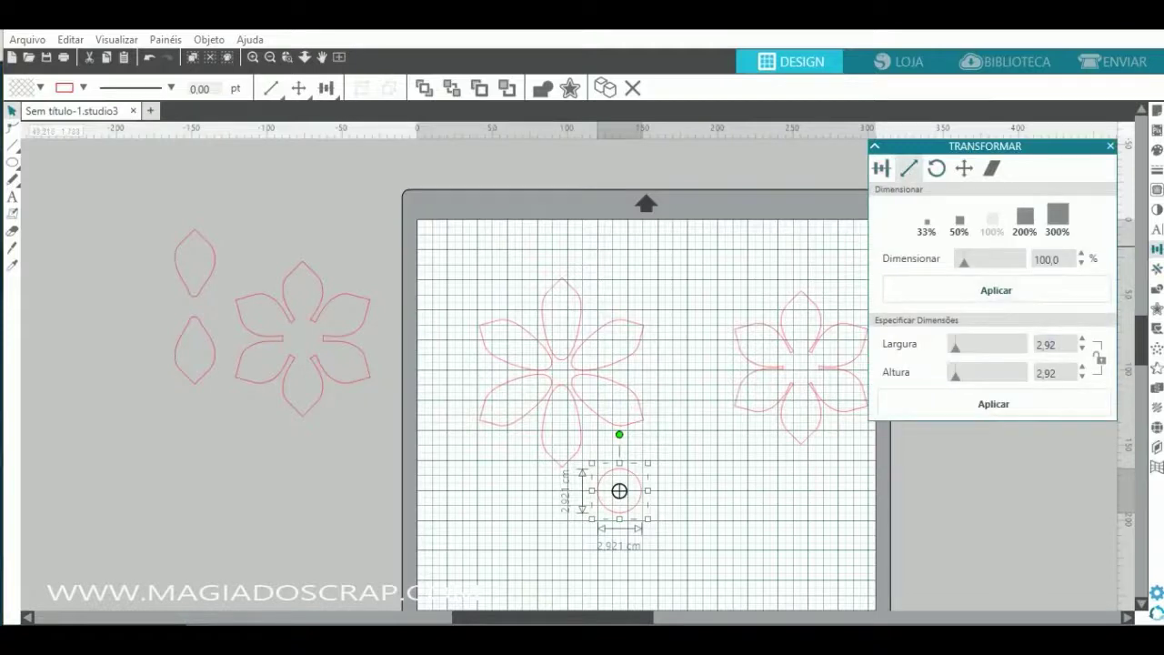
pyautogui.click(1016, 404)
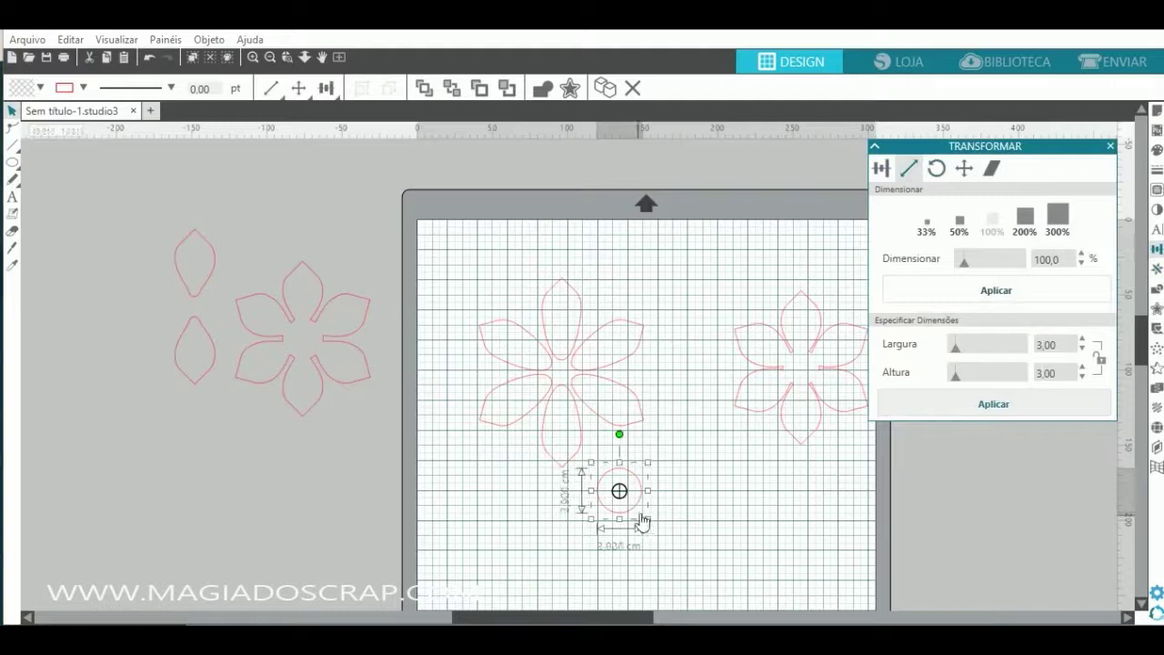
# - Align the circle's center with the petal group's center and weld them into one flower outline
pyautogui.moveTo(640, 519); pyautogui.dragTo(582, 394)
pyautogui.moveTo(442, 258); pyautogui.dragTo(668, 494)
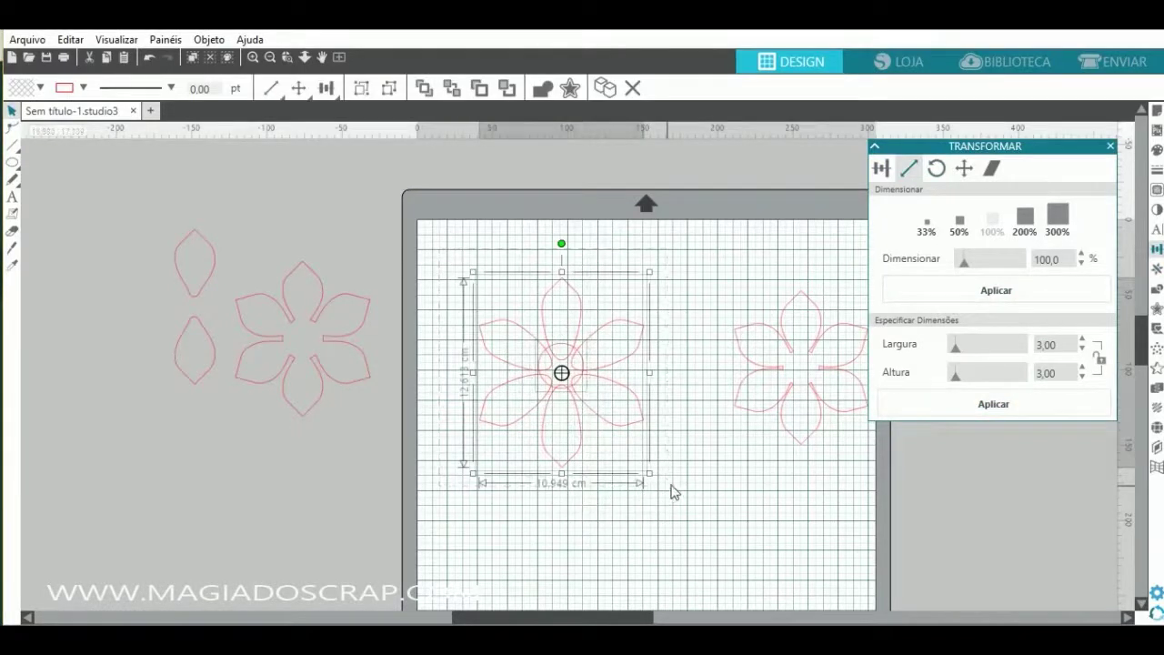
pyautogui.click(881, 167)
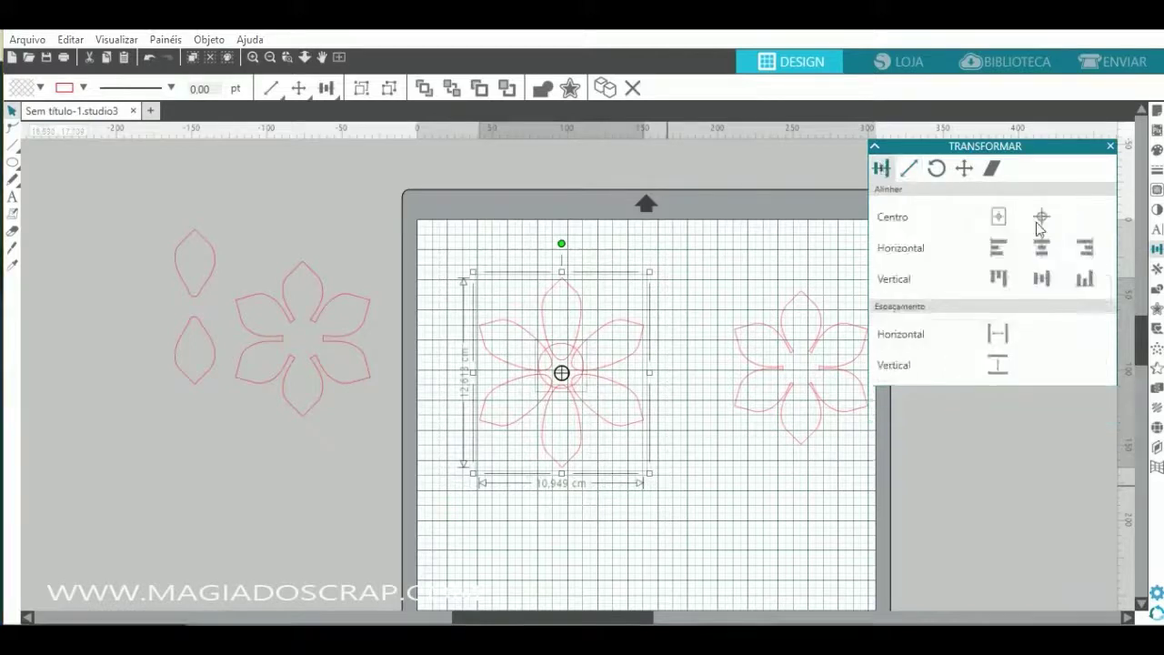
pyautogui.click(1043, 220)
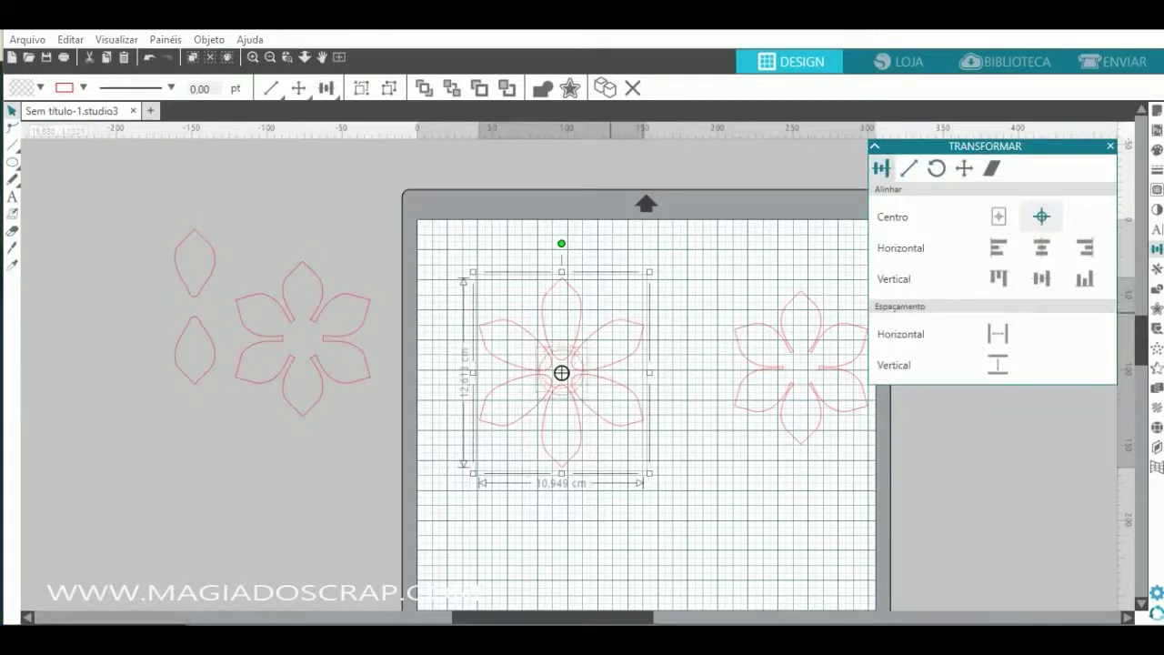
pyautogui.rightClick(581, 373)
pyautogui.click(634, 380)
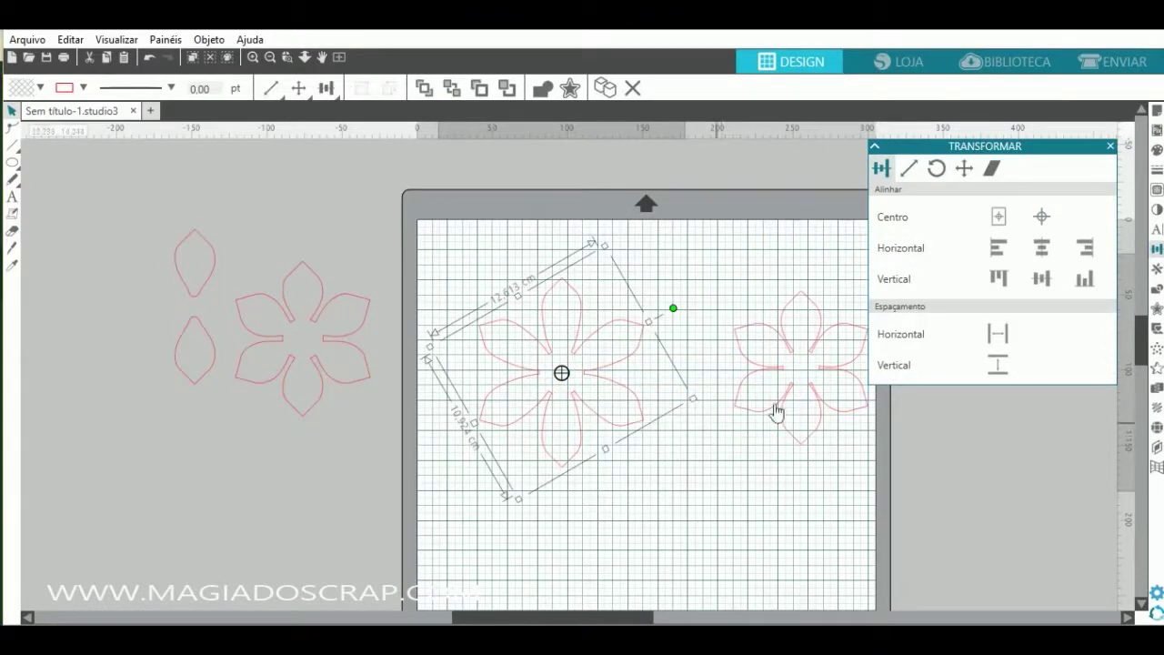
# - Scale the welded long-petal flower down to about 9.4 by 8.2 cm and move the earlier welded flower beside it
pyautogui.moveTo(687, 403); pyautogui.dragTo(635, 389)
pyautogui.moveTo(790, 378); pyautogui.dragTo(677, 359)
pyautogui.click(541, 351)
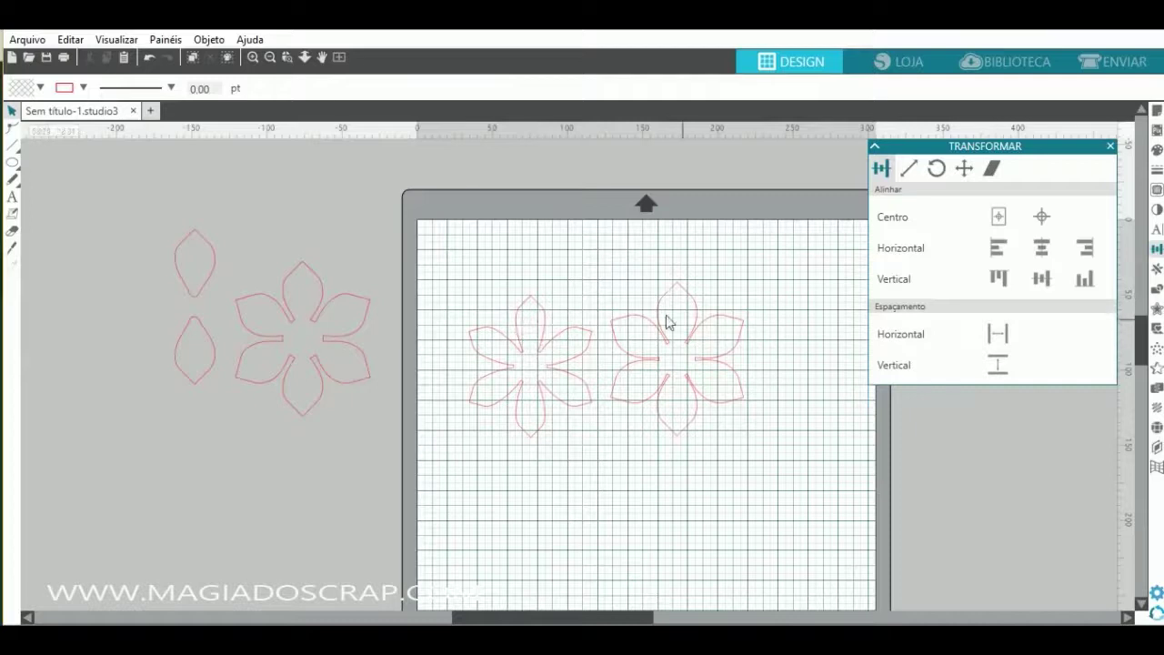
# - Hide the page grid and arrange the reference flower below the other two flowers on the page
pyautogui.moveTo(324, 342); pyautogui.dragTo(415, 364)
pyautogui.click(1156, 110)
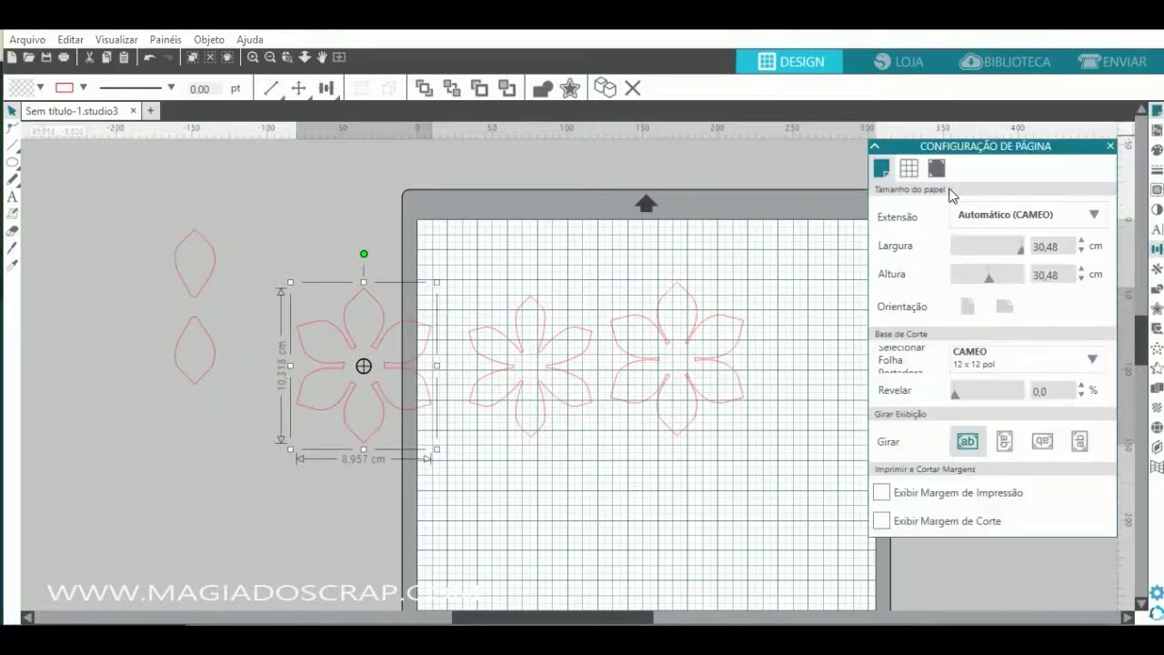
pyautogui.click(910, 171)
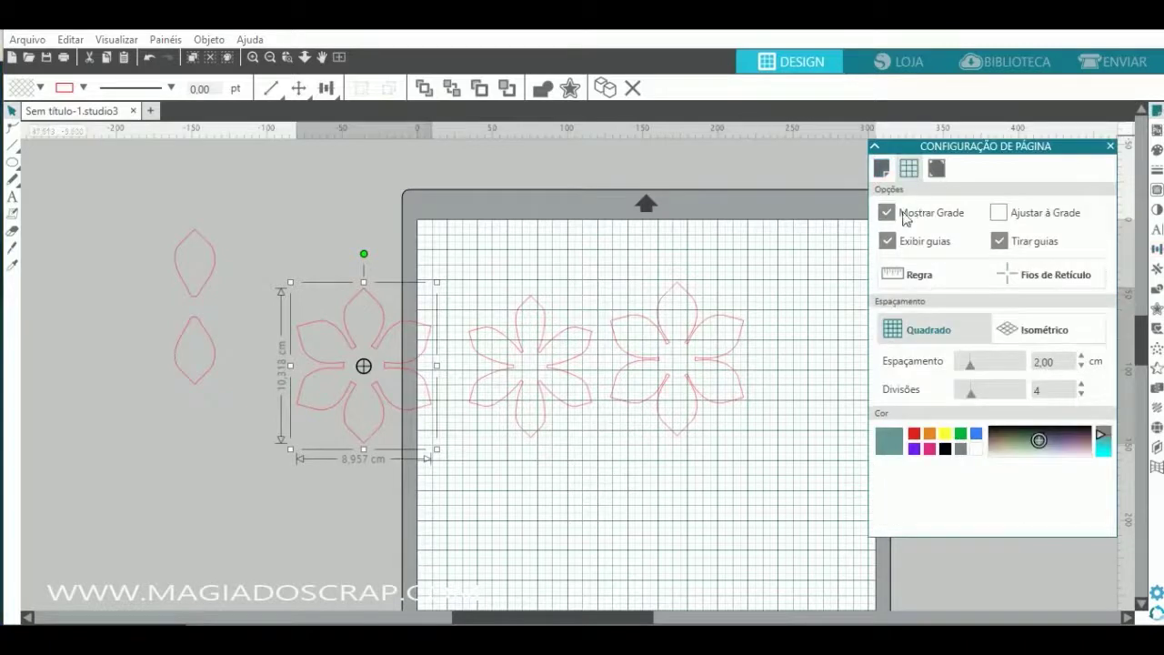
pyautogui.click(905, 219)
pyautogui.moveTo(400, 357); pyautogui.dragTo(652, 506)
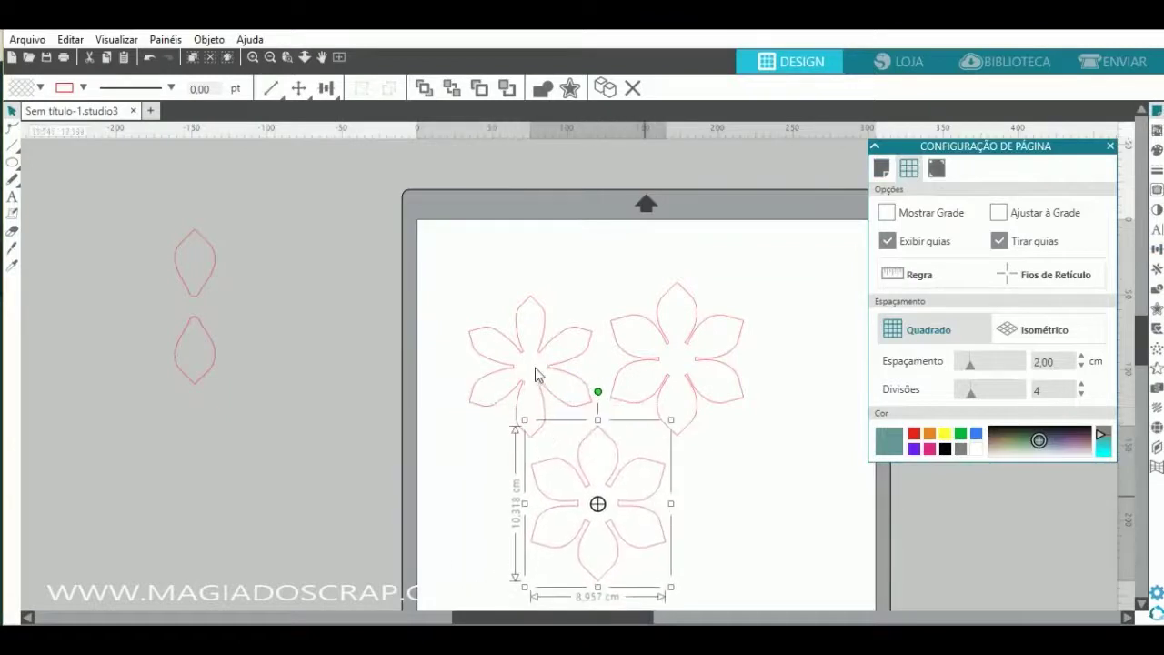
pyautogui.moveTo(553, 371); pyautogui.dragTo(549, 354)
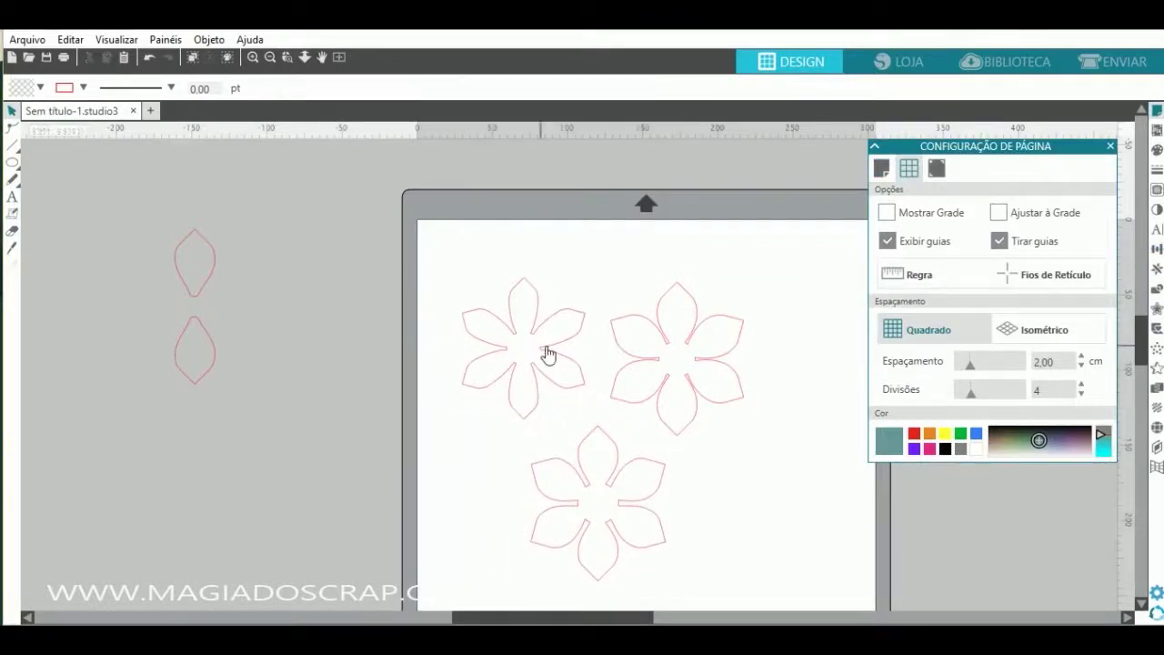
# - Fill the long-petal flower red, the earlier welded flower orange and the reference flower bright green
pyautogui.click(524, 349)
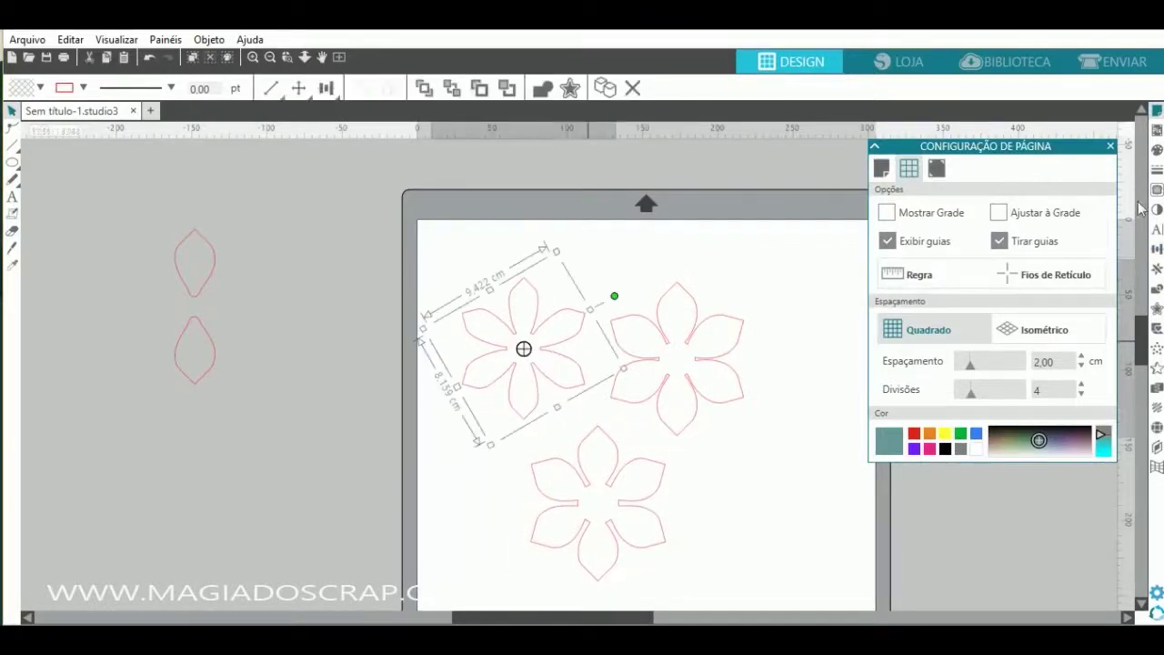
pyautogui.click(1155, 151)
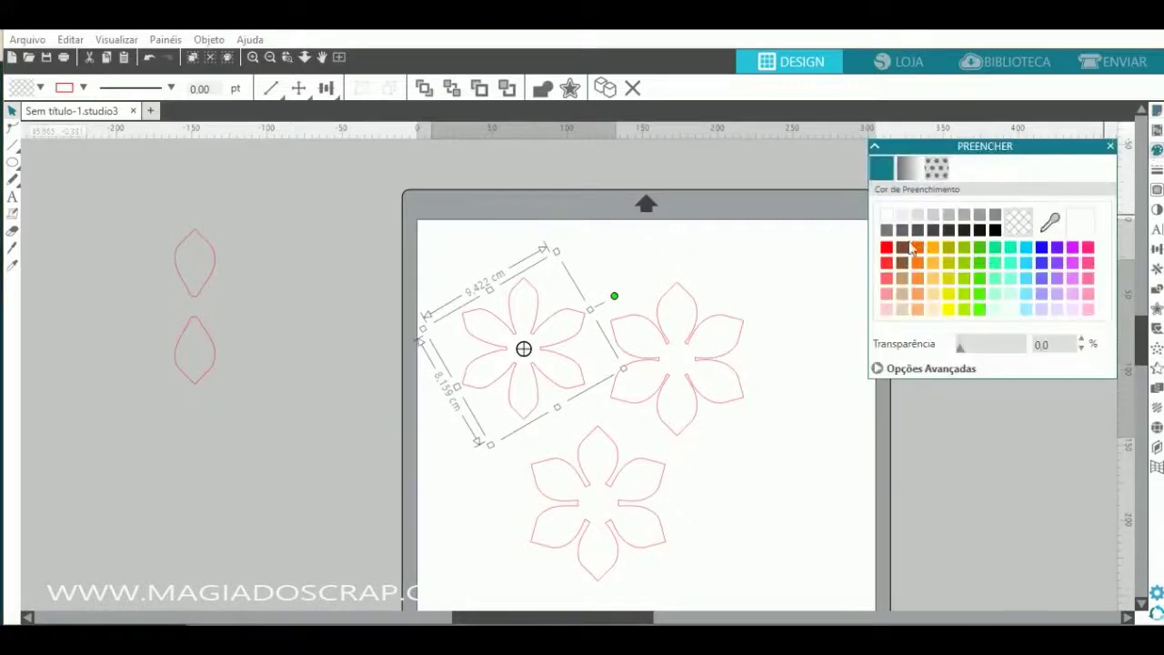
pyautogui.click(886, 247)
pyautogui.click(700, 338)
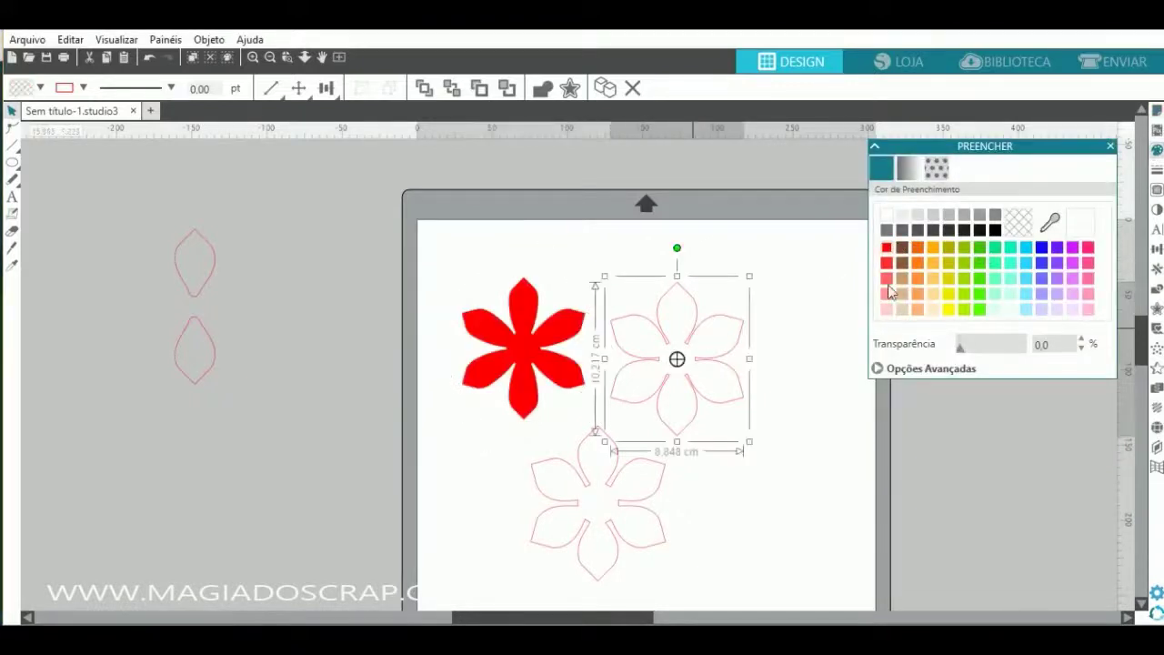
pyautogui.click(934, 264)
pyautogui.click(598, 499)
pyautogui.click(979, 294)
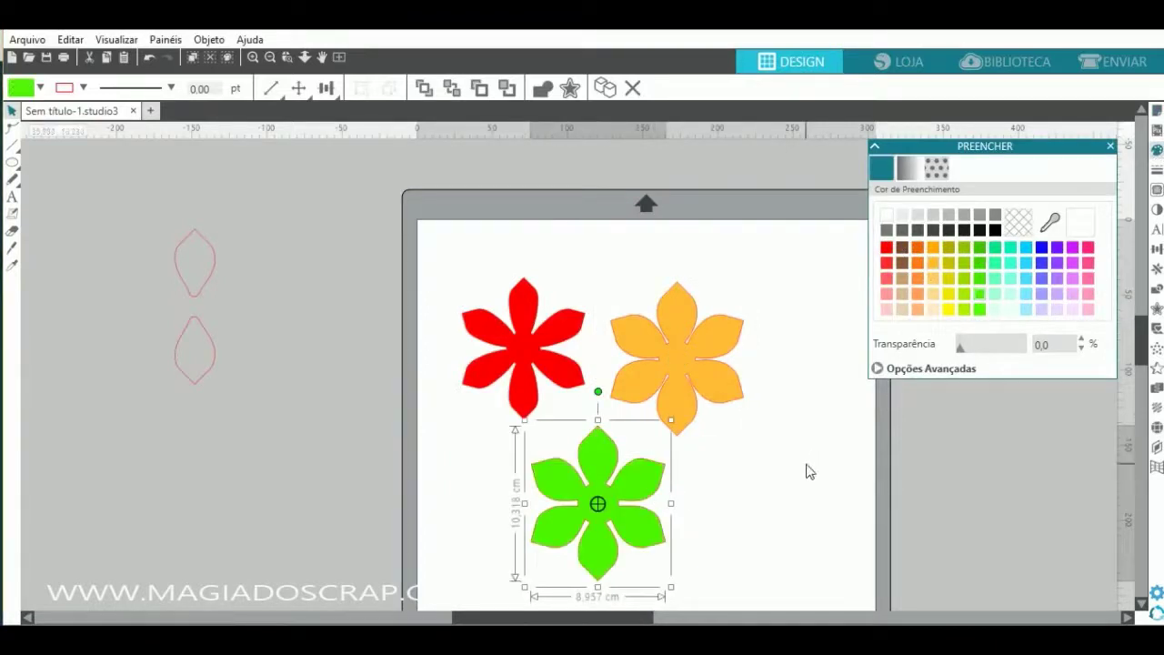
pyautogui.click(809, 471)
pyautogui.scroll(-2, 810, 471)
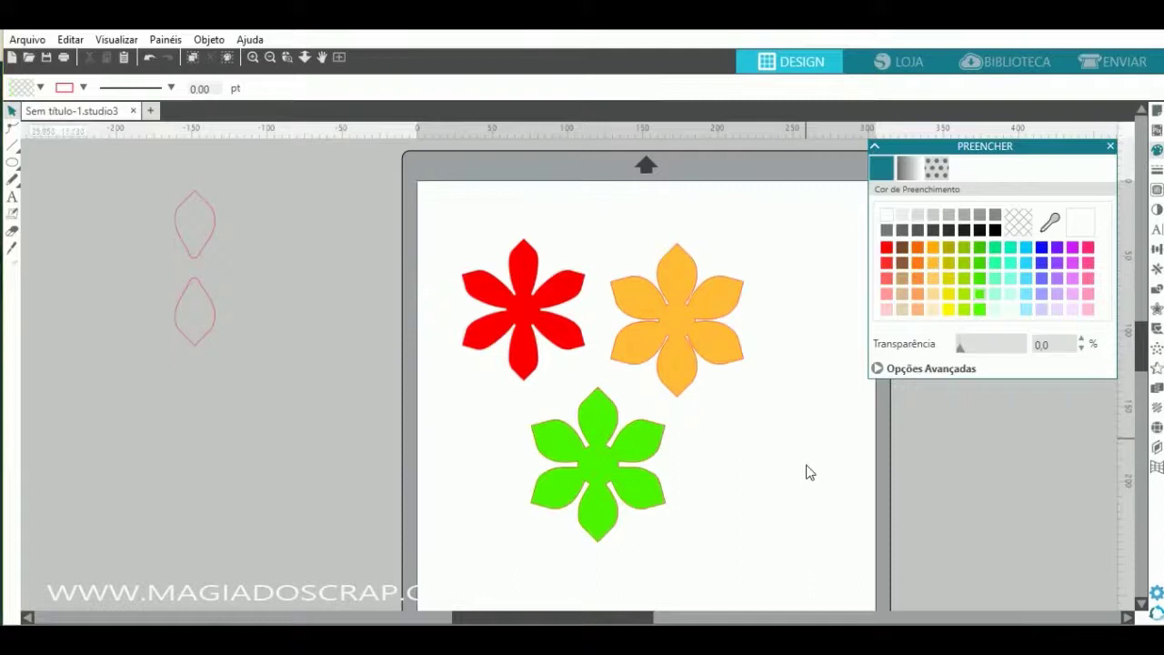